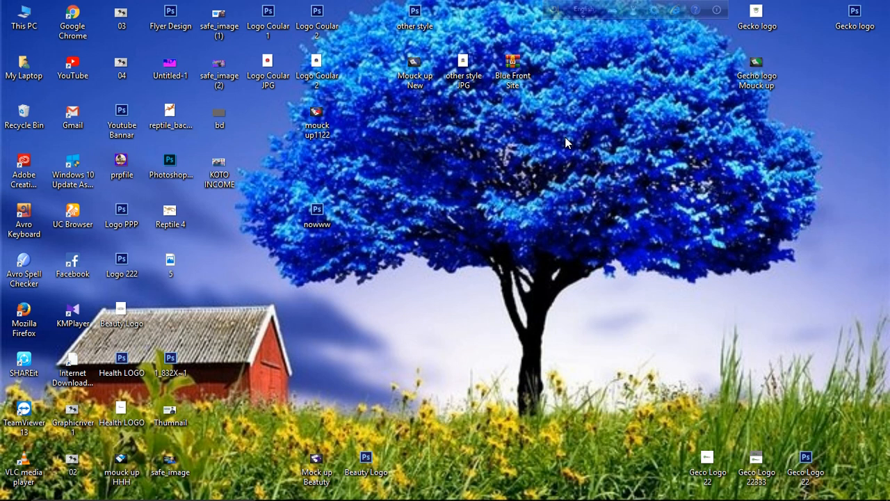
right_click(555, 137)
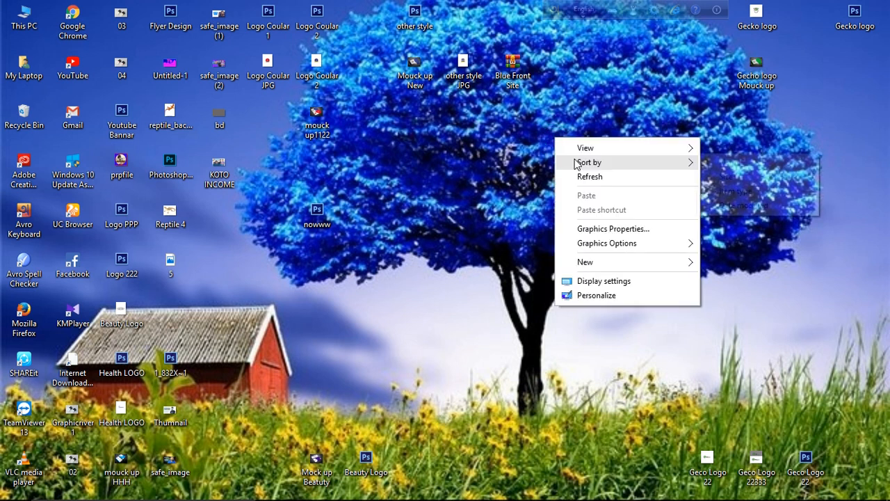
left_click(579, 176)
right_click(557, 122)
left_click(574, 161)
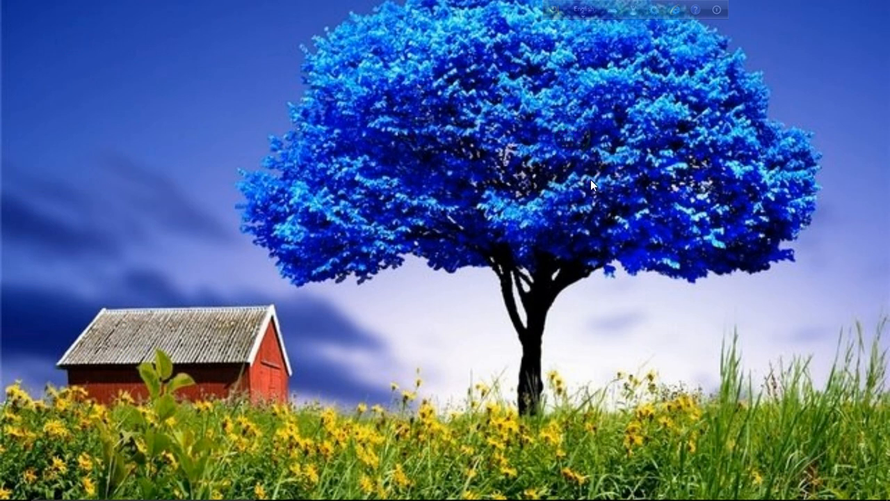
right_click(570, 137)
left_click(585, 176)
right_click(571, 134)
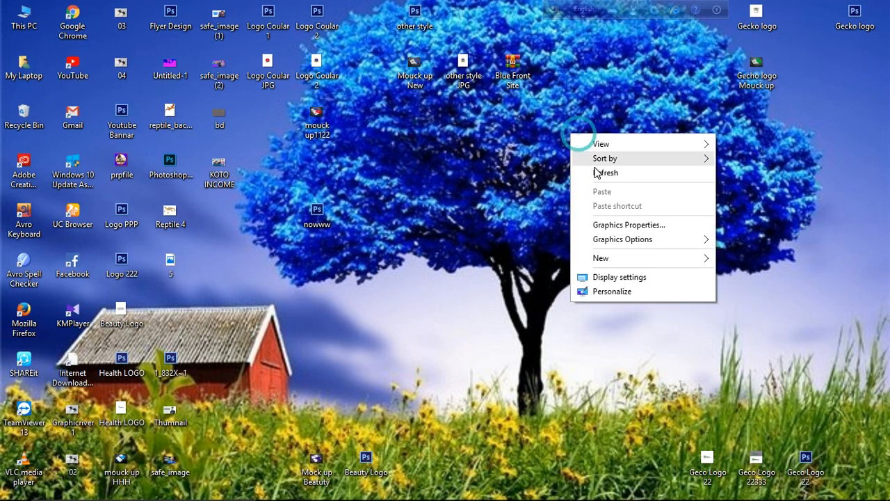
left_click(596, 172)
right_click(579, 130)
left_click(590, 169)
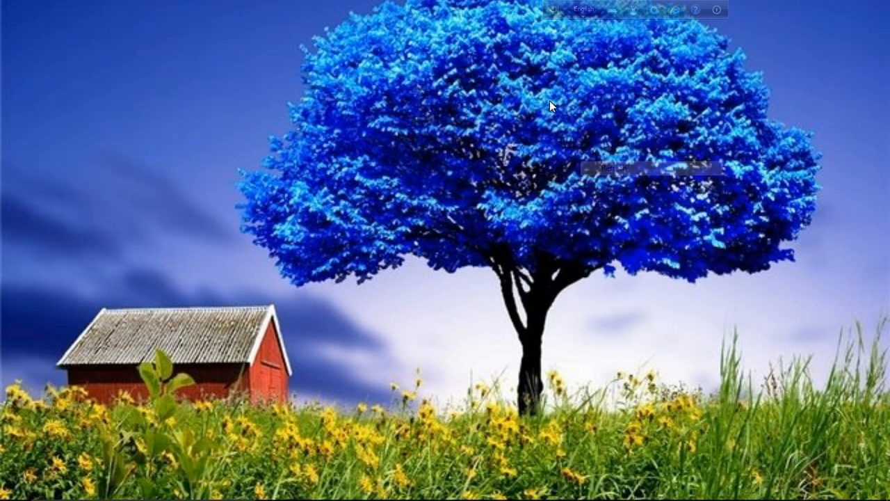
right_click(549, 101)
left_click(582, 151)
right_click(575, 128)
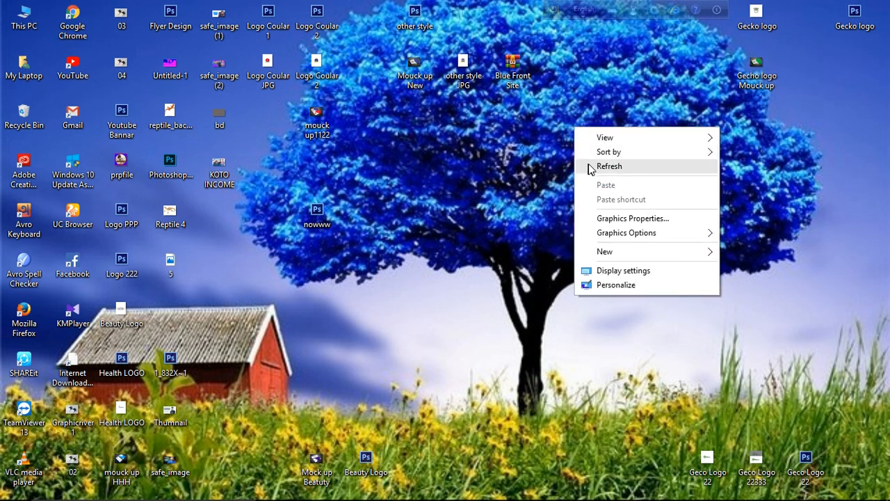
left_click(588, 166)
Step: Switch to Photoshop and start creating a new document
mouse_move(684, 490)
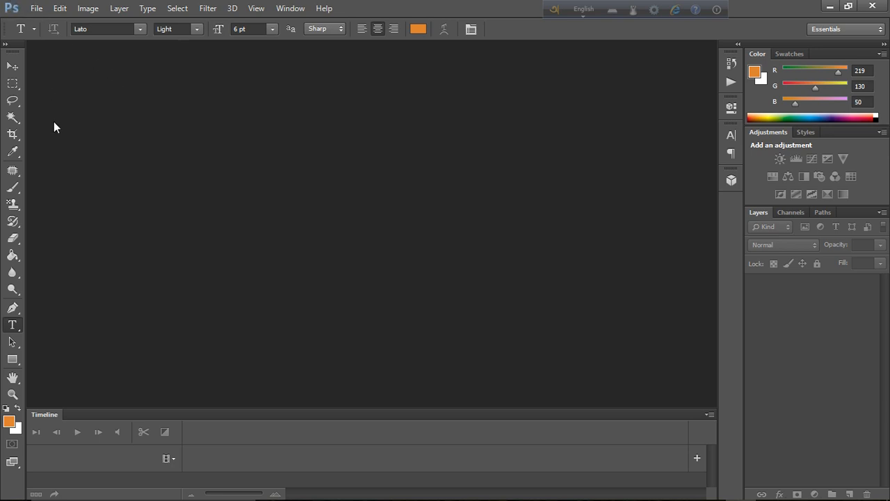
left_click(37, 10)
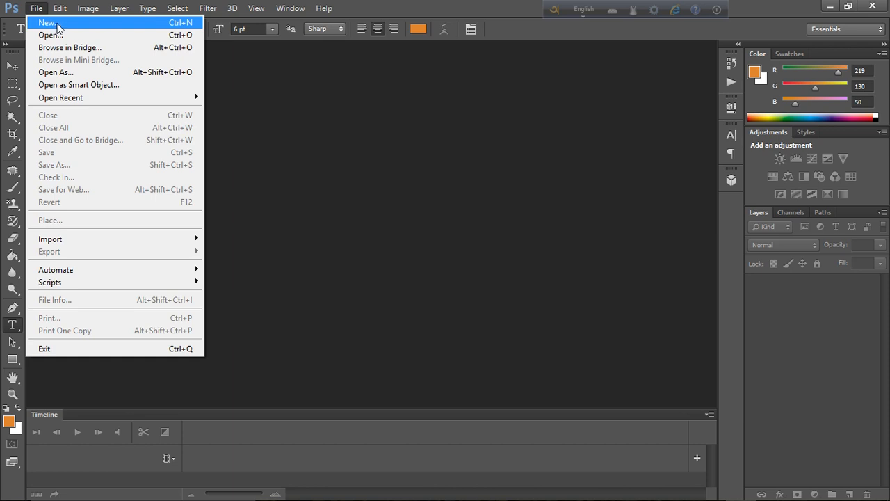
left_click(57, 25)
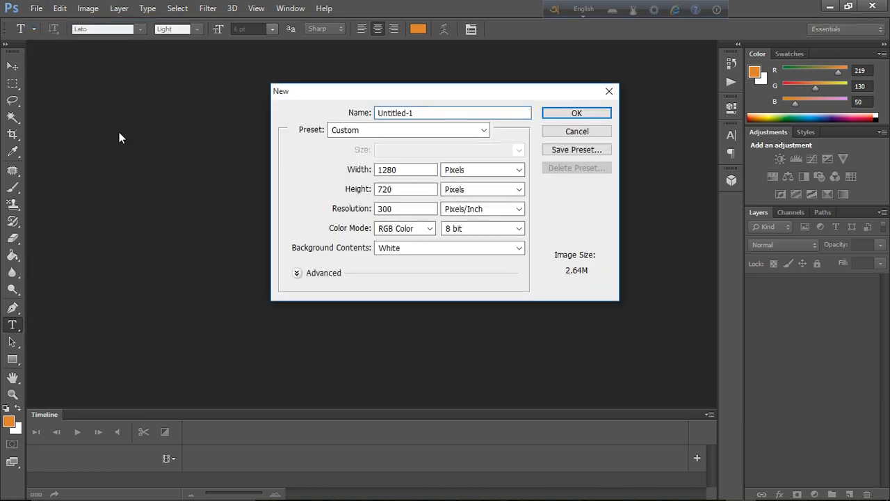
Step: Try to set the new document's width to 3.25 pixels
left_click(400, 170)
left_click_drag(399, 171, 358, 171)
left_click(394, 170)
left_click_drag(406, 170, 364, 171)
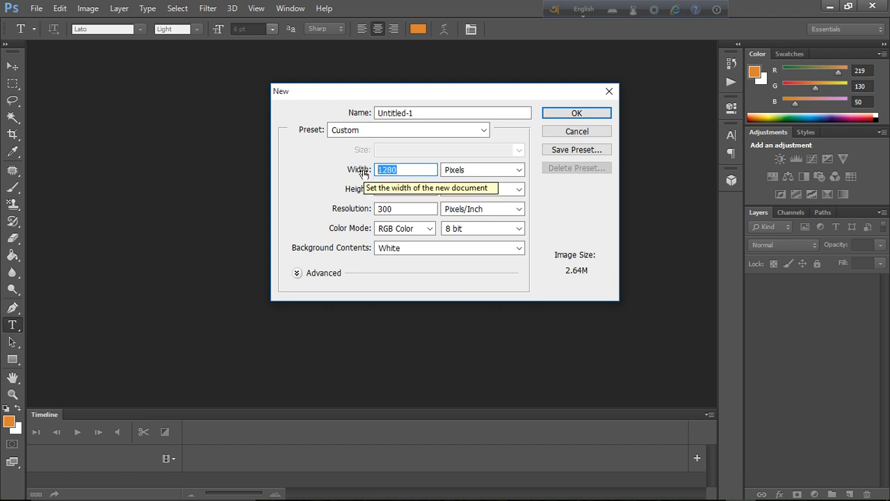
type("3")
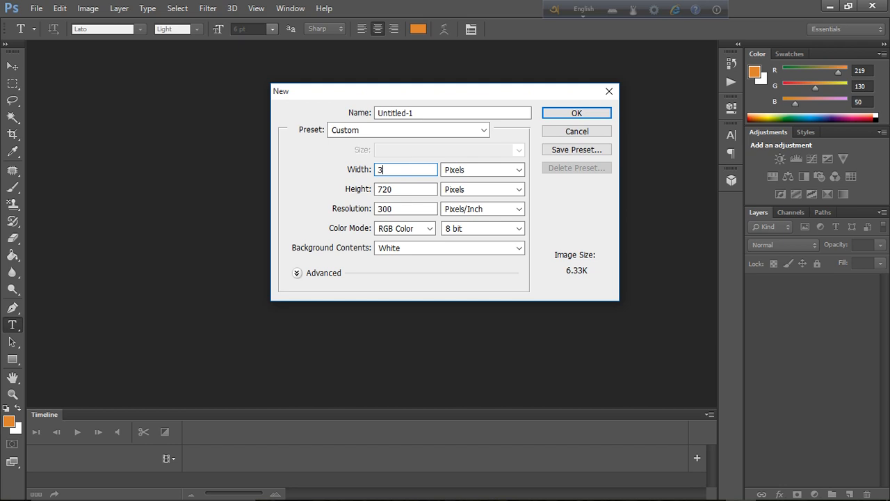
type(".25")
left_click(397, 192)
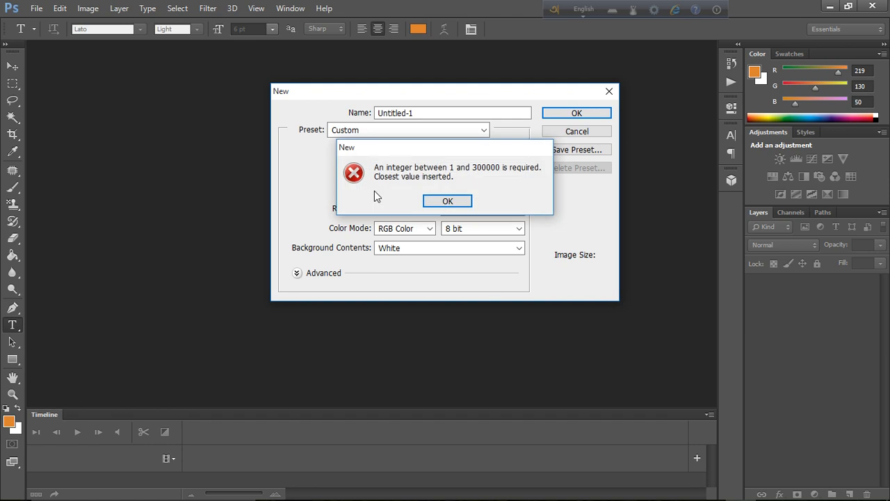
left_click(437, 201)
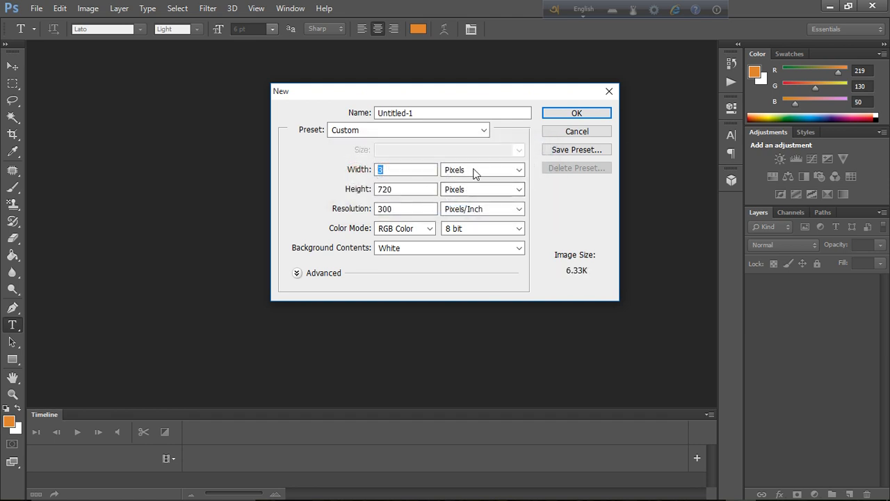
Step: Change the new document's width and height units to inches
left_click(479, 172)
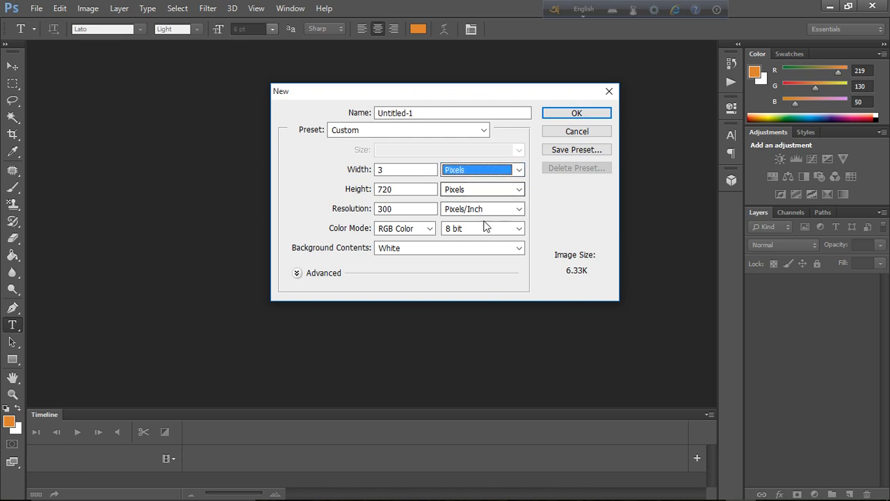
left_click(508, 173)
left_click(485, 193)
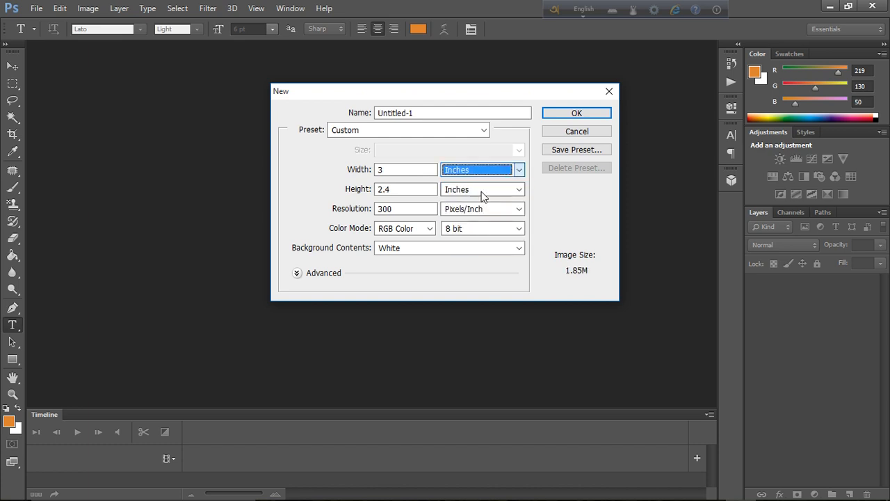
left_click(483, 195)
left_click(483, 196)
left_click(482, 195)
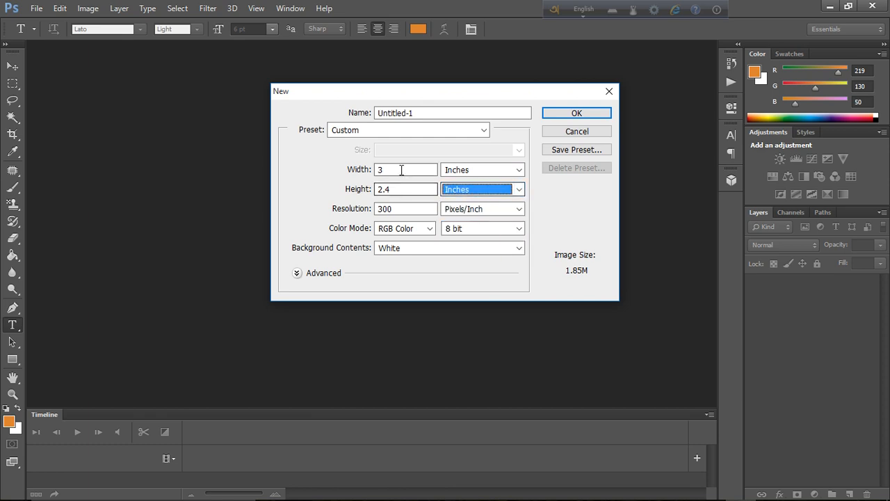
Step: Set the new document's width to 3.25 inches and its height to 1.75 inches
left_click_drag(396, 171, 372, 169)
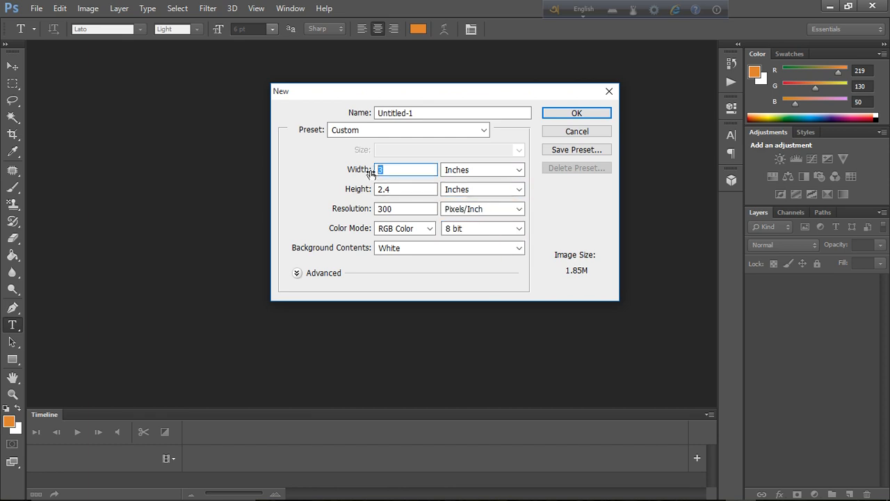
type("3.25")
left_click(393, 189)
left_click_drag(393, 189, 377, 189)
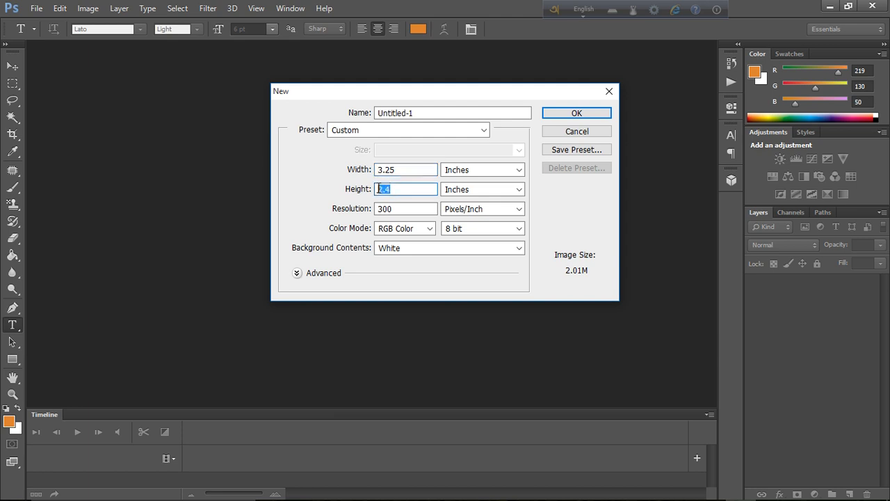
type("1.75")
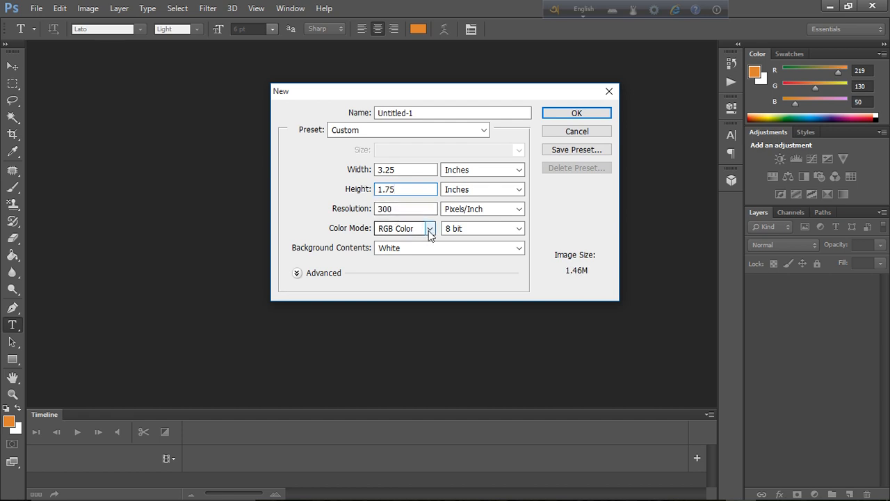
Step: Set the color mode to CMYK Color and create the document
left_click(430, 229)
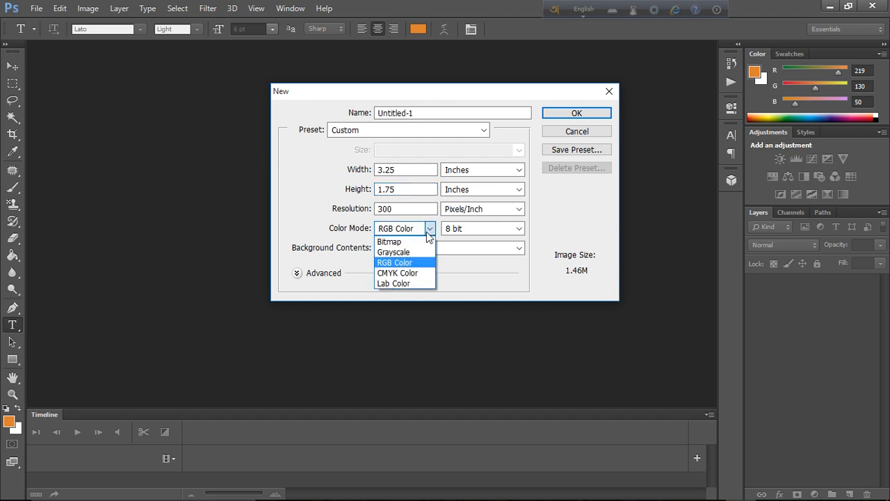
left_click(424, 273)
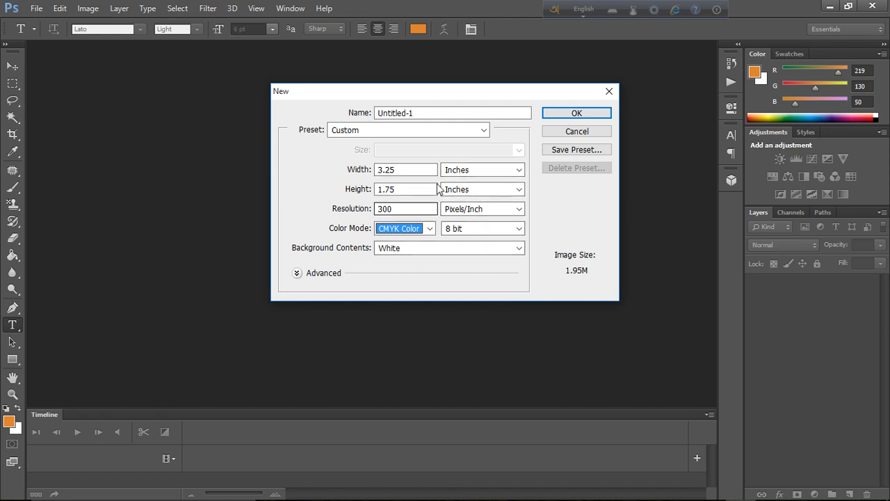
left_click(560, 115)
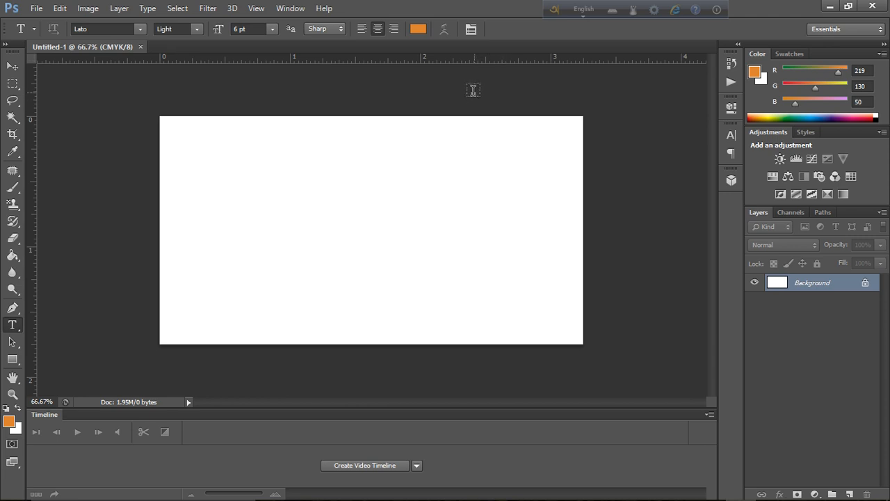
Step: Activate the Move tool and toggle the rulers off and back on
left_click(13, 66)
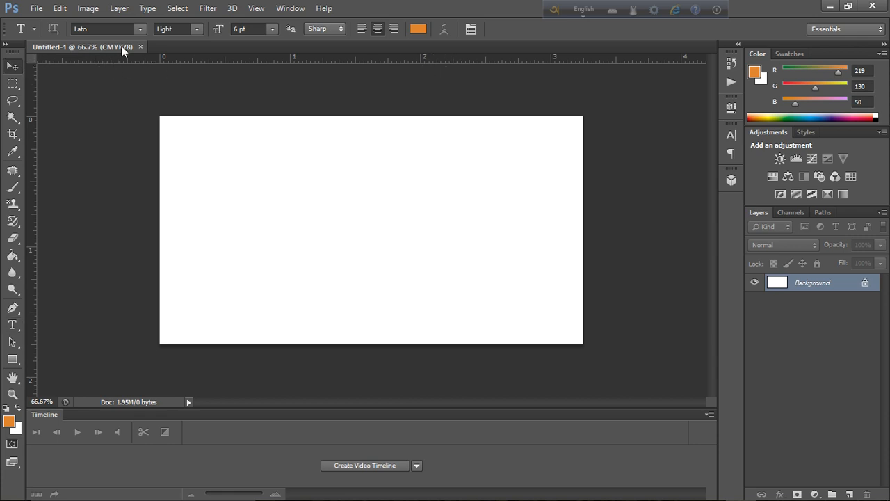
left_click(256, 8)
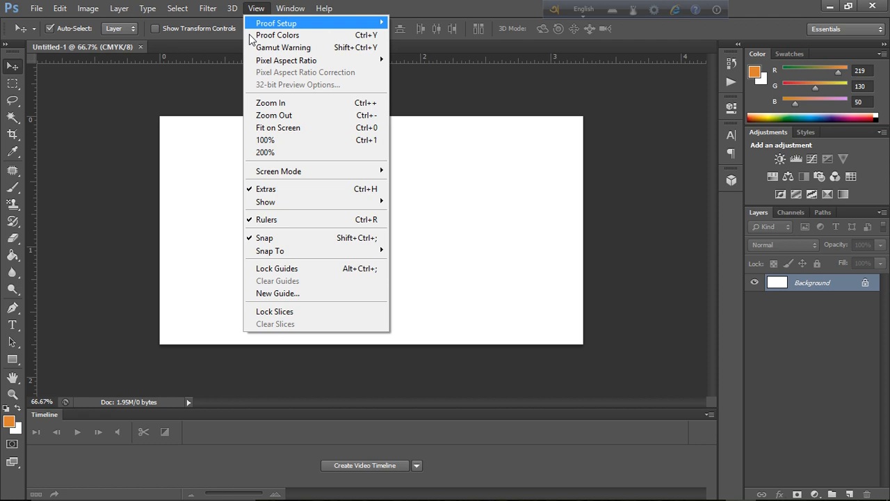
left_click(414, 99)
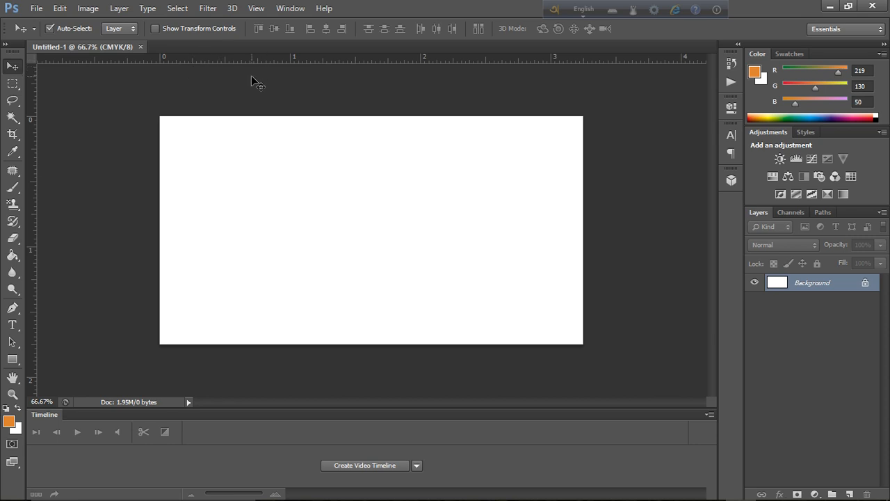
key("ctrl+r")
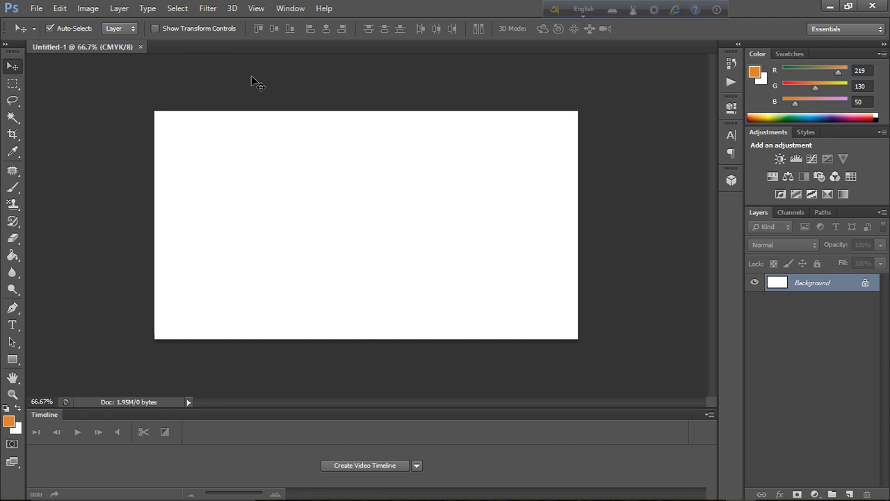
key("ctrl+r")
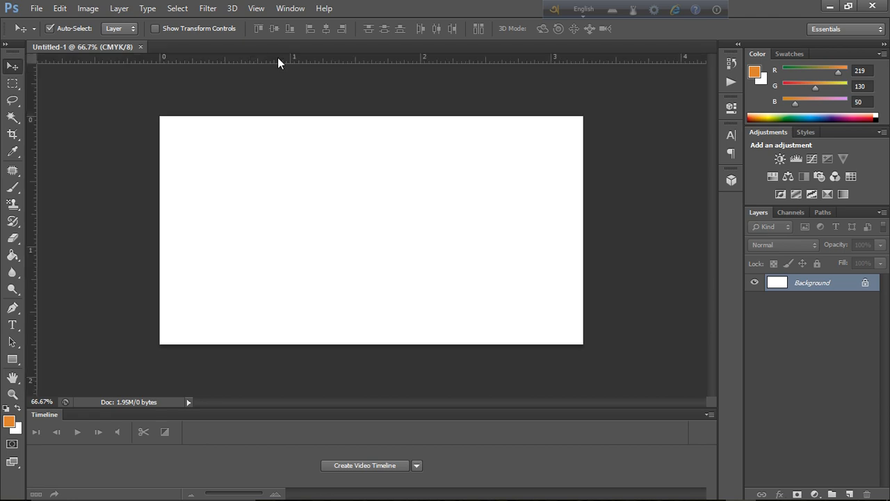
Step: Place ruler guides along all four edges of the white canvas, two horizontal and two vertical
left_click_drag(278, 57, 271, 122)
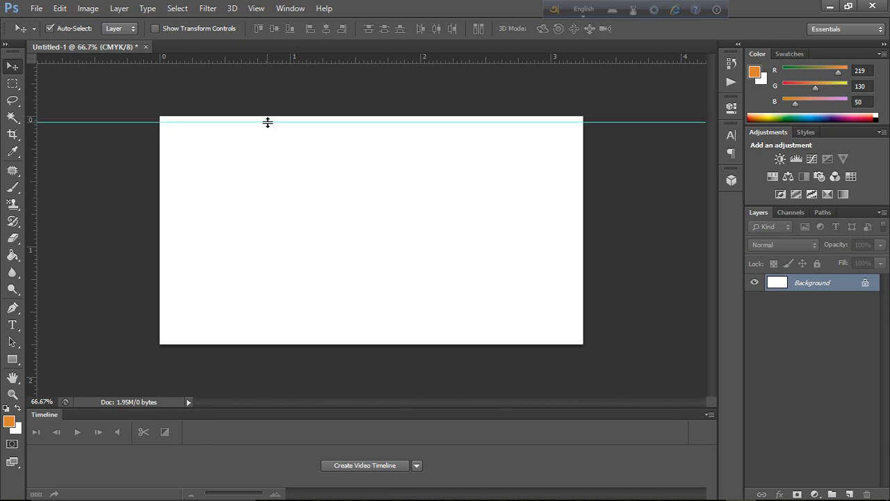
mouse_move(267, 122)
left_mouse_down()
mouse_move(268, 109)
mouse_move(270, 133)
mouse_move(272, 116)
left_mouse_up()
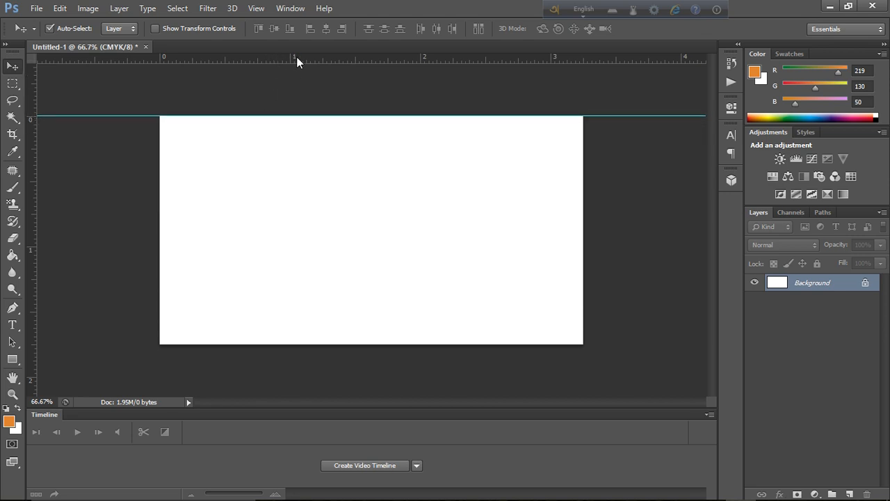
left_click_drag(302, 58, 267, 344)
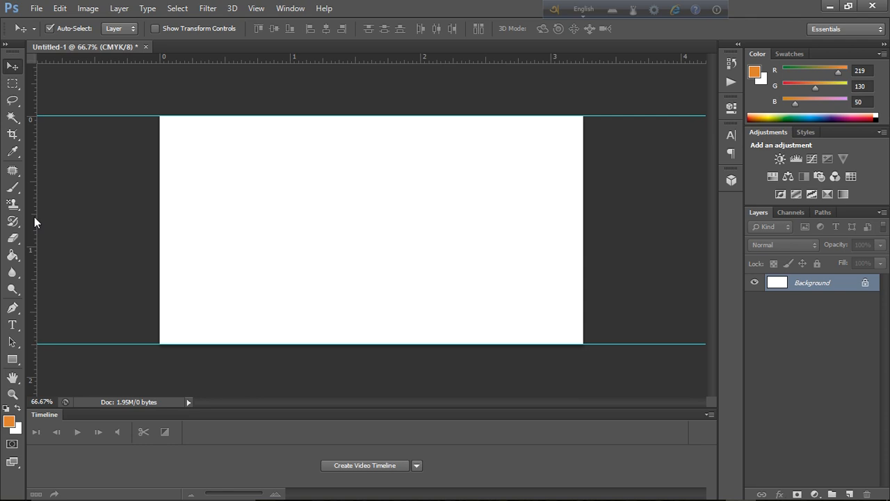
left_click_drag(34, 216, 159, 235)
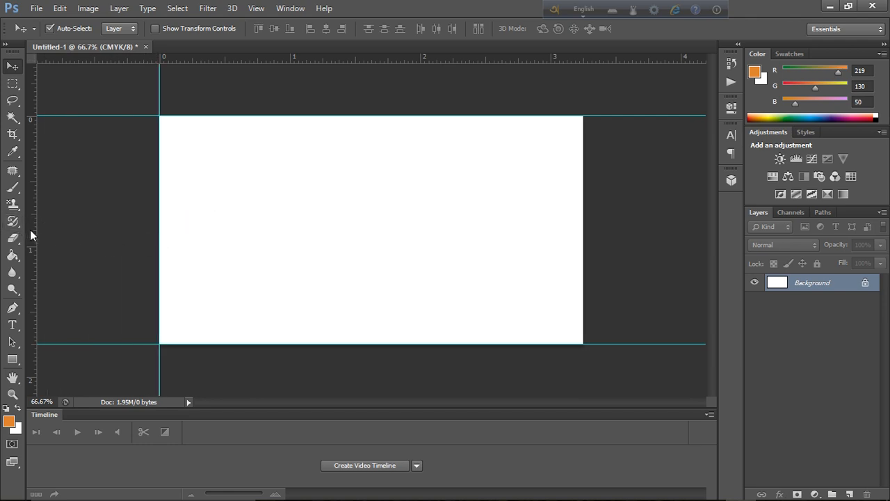
left_click_drag(30, 229, 588, 232)
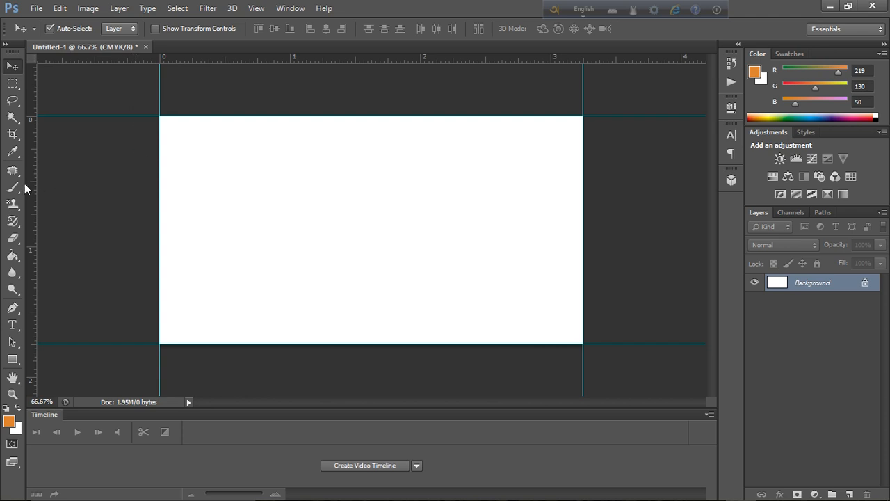
Step: Enlarge the canvas relative to its current size by 0.25 inches in width and 0.25 inches in height
left_click(87, 11)
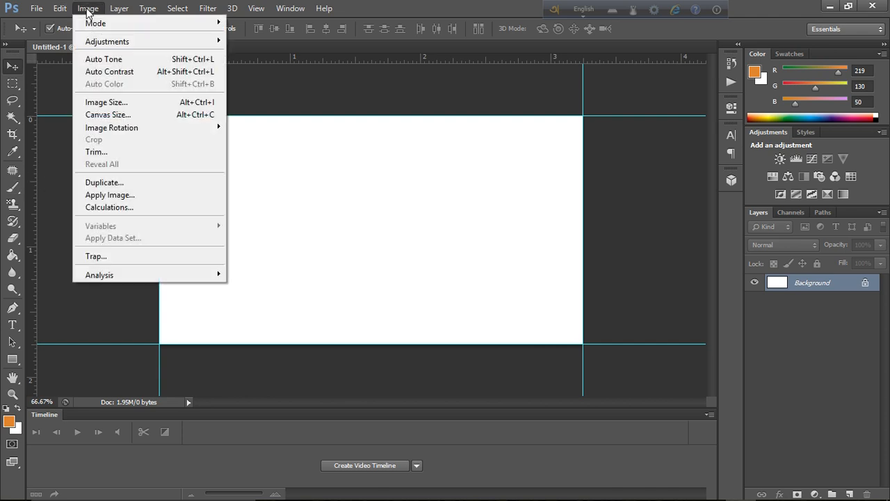
left_click(116, 116)
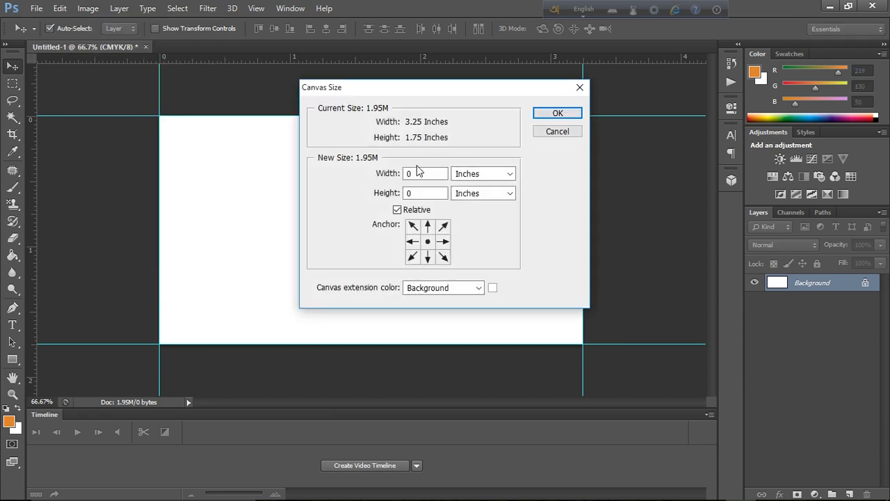
left_click_drag(415, 174, 397, 175)
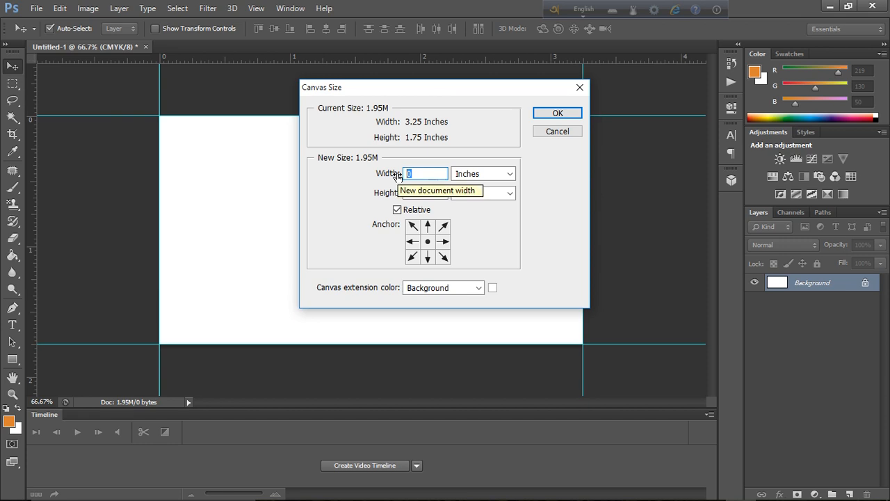
type("0.25")
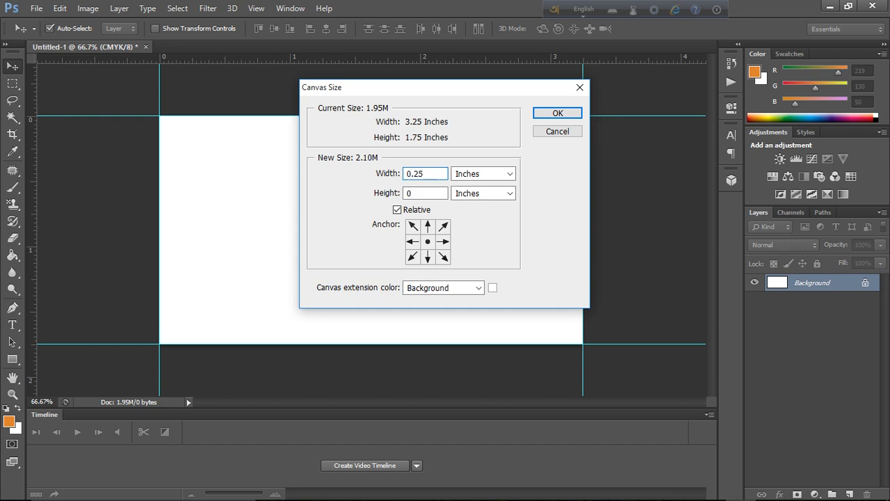
key("Tab")
left_click(418, 195)
type(".25")
left_click(546, 119)
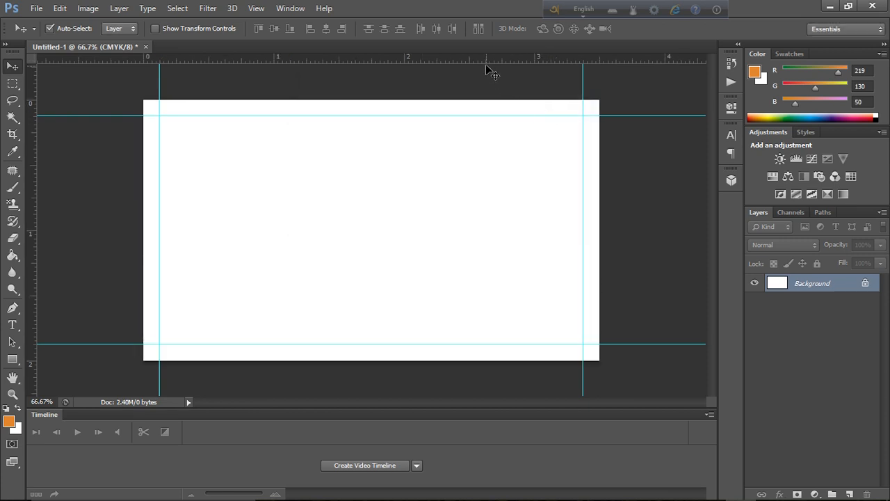
Step: Place two horizontal and two vertical guides along the outer edges of the enlarged canvas
left_click_drag(487, 61, 484, 360)
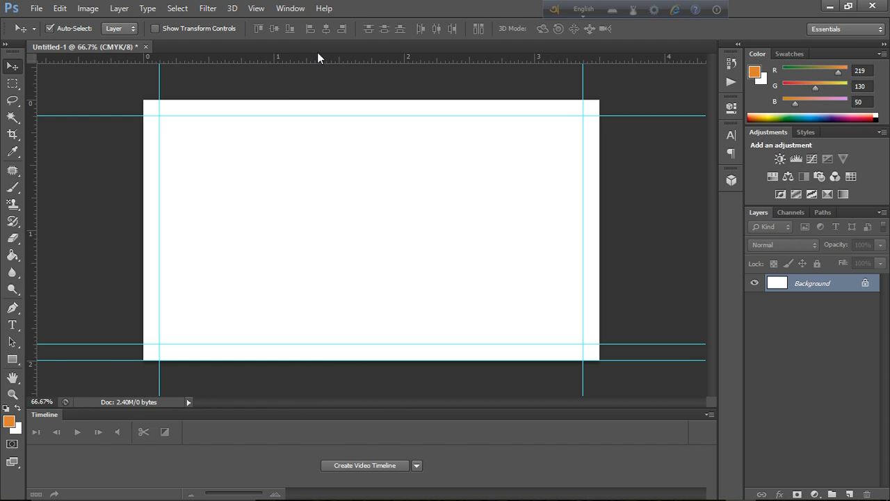
left_click_drag(319, 53, 330, 99)
left_click_drag(33, 223, 599, 217)
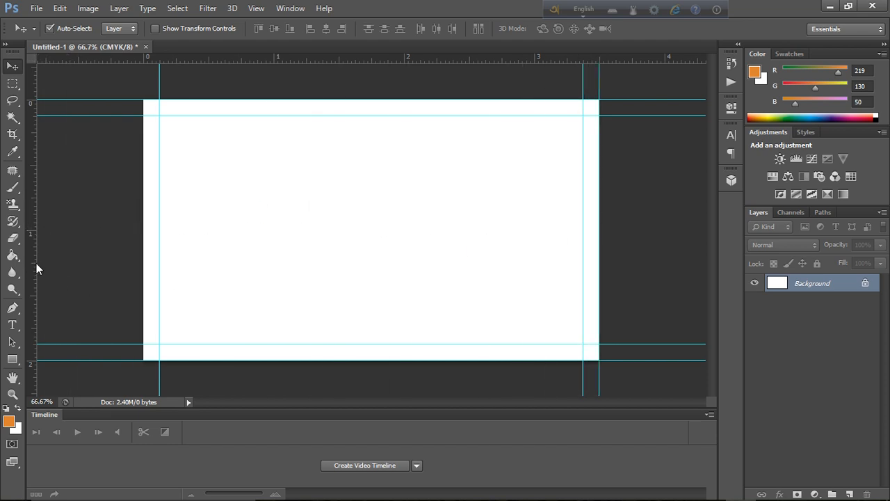
left_click_drag(28, 259, 142, 257)
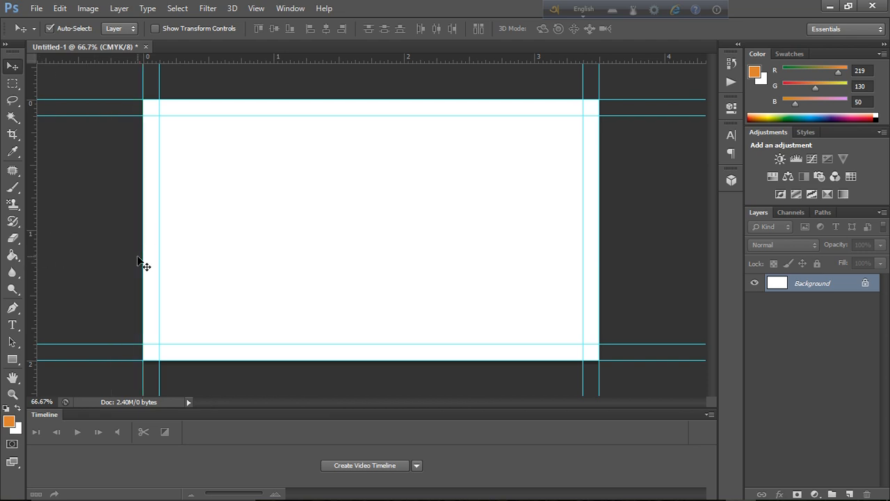
Step: Extend the canvas beyond the outer guides by another 0.25 inches in relative width and height
left_click(89, 9)
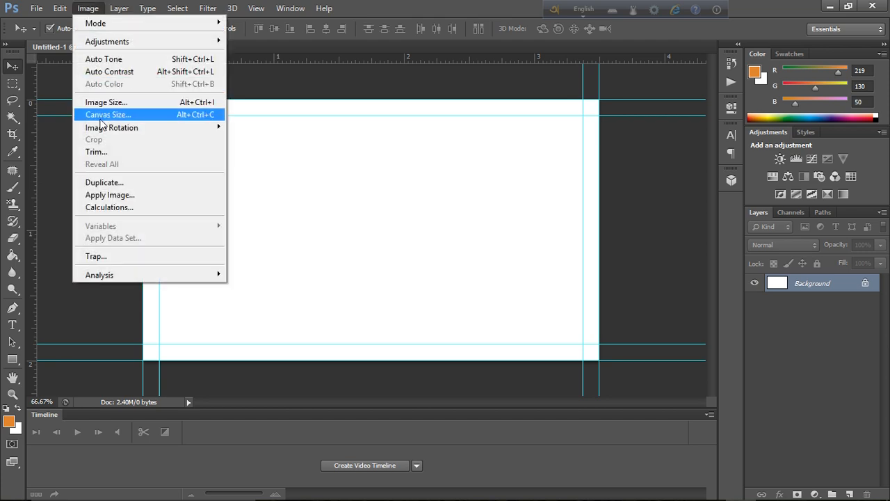
left_click(106, 117)
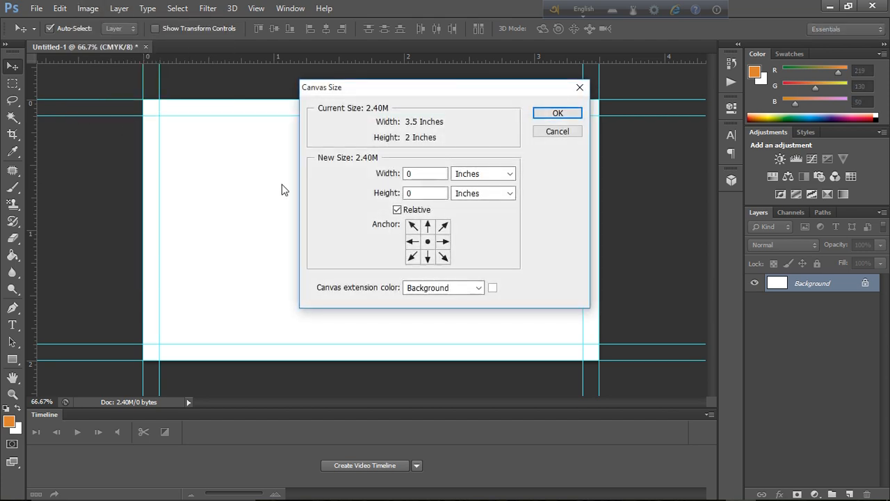
left_click_drag(423, 173, 402, 179)
type("0.25")
left_click(426, 193)
type(".25")
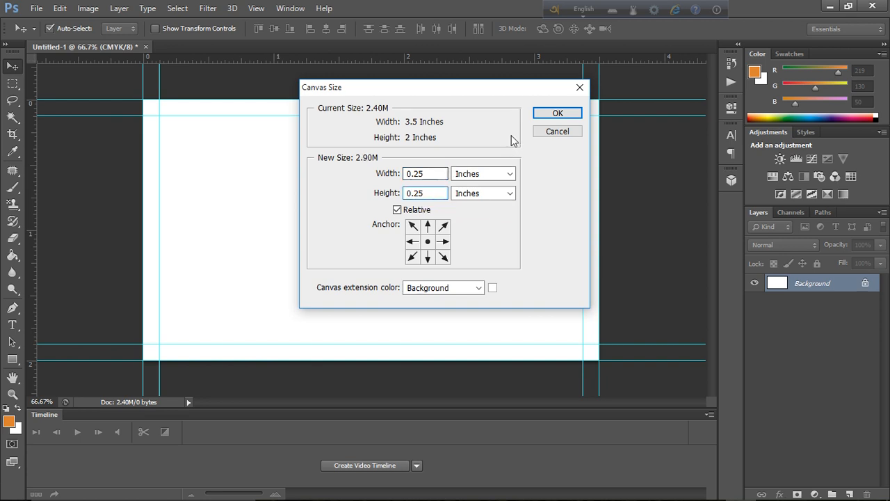
left_click(537, 114)
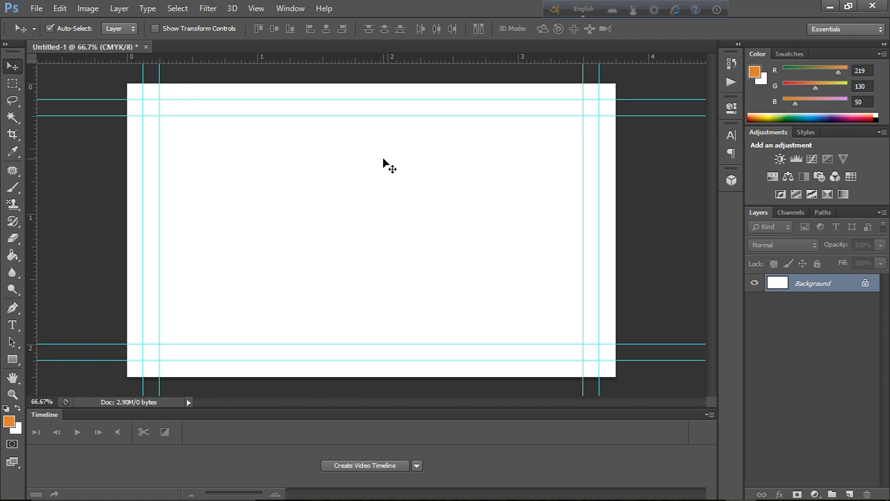
Step: Convert the locked Background into a regular layer with the default name Layer 0
double_click(813, 283)
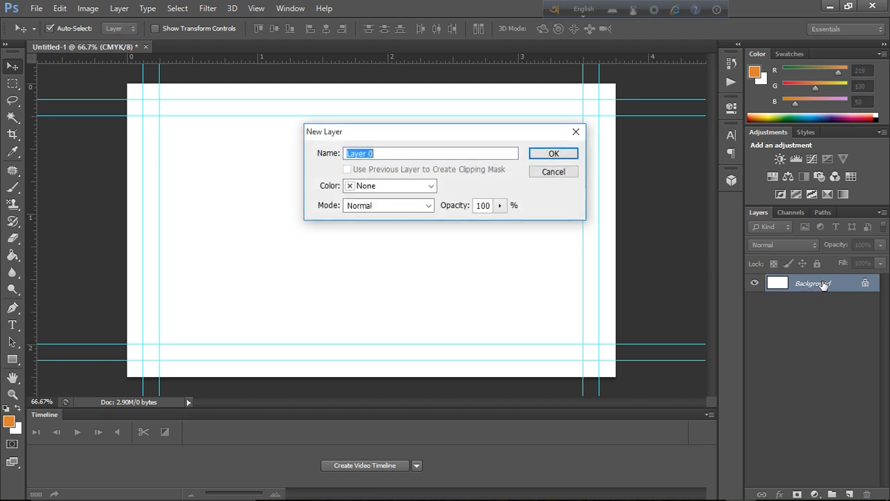
left_click(554, 154)
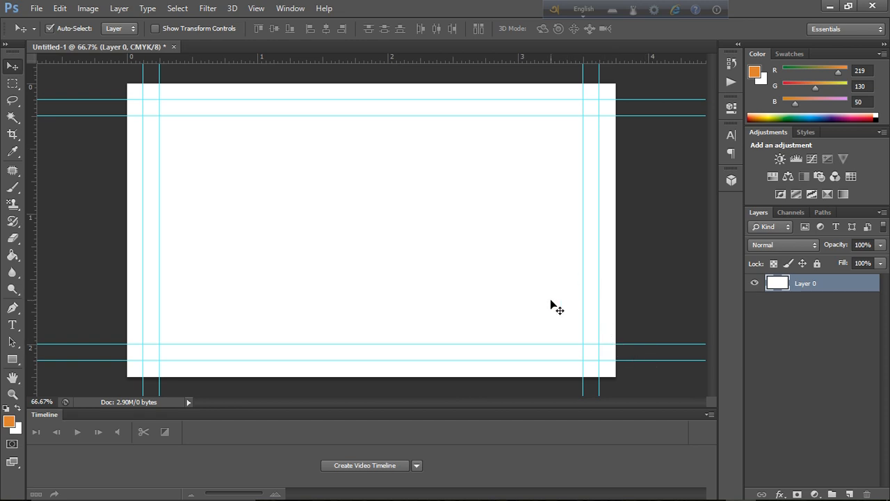
Step: Activate the Rectangle tool and set its shape fill to bright blue with no stroke
left_click(13, 358)
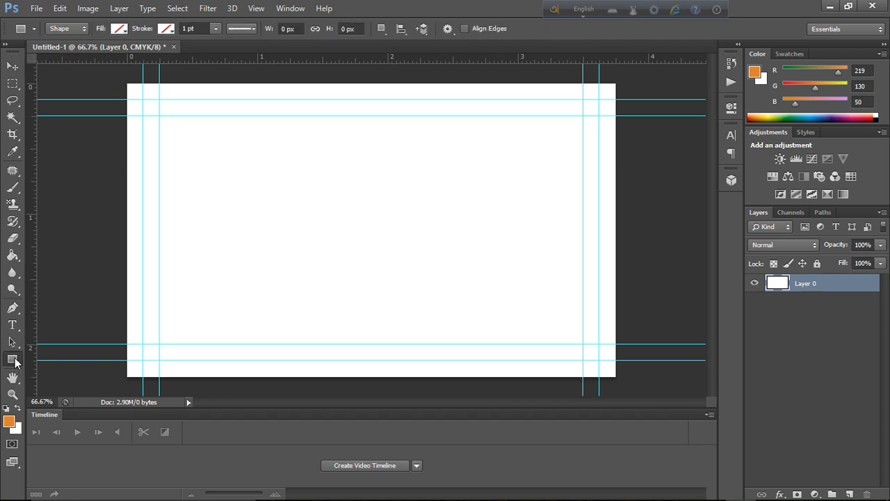
right_click(16, 361)
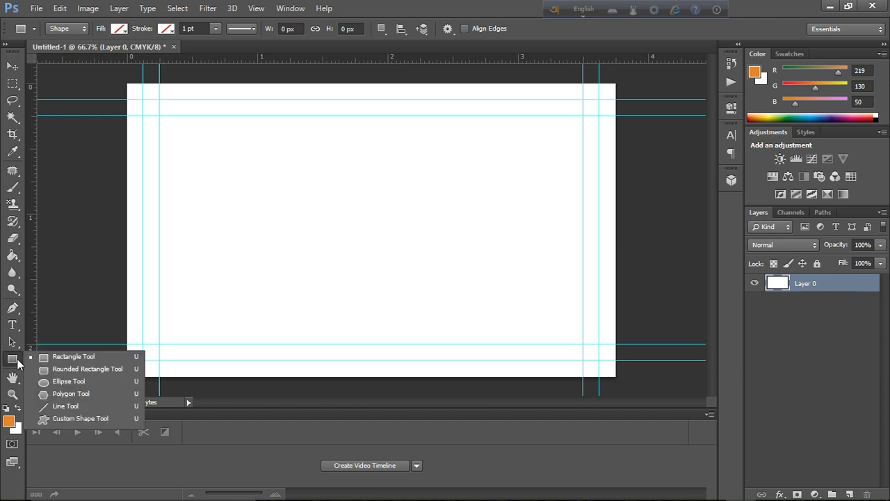
left_click(102, 357)
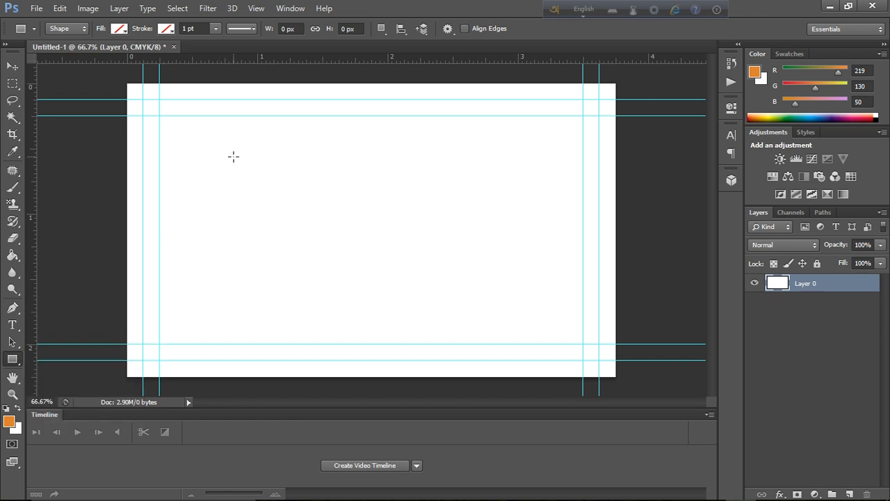
left_click(381, 28)
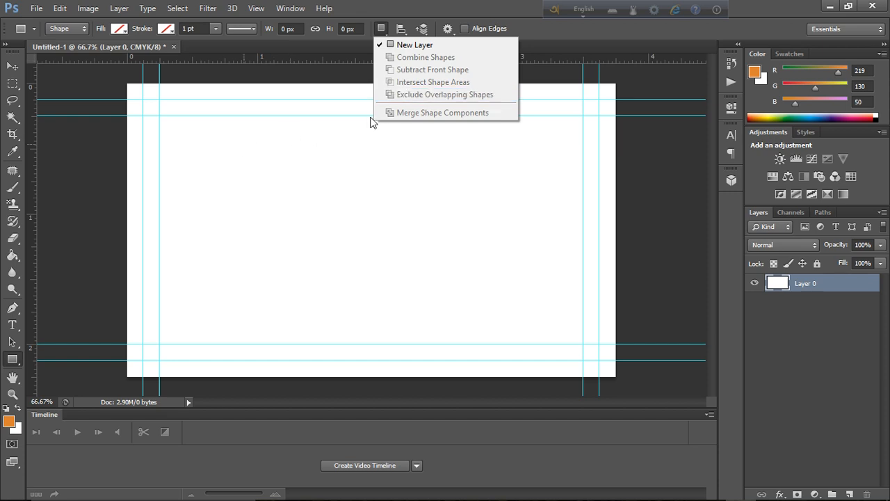
left_click(95, 153)
left_click(123, 31)
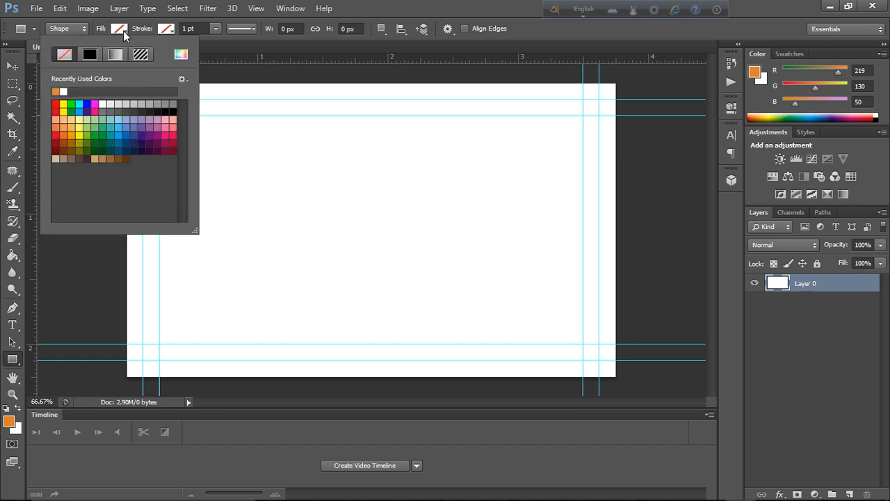
left_click(86, 104)
left_click(50, 256)
left_click(50, 256)
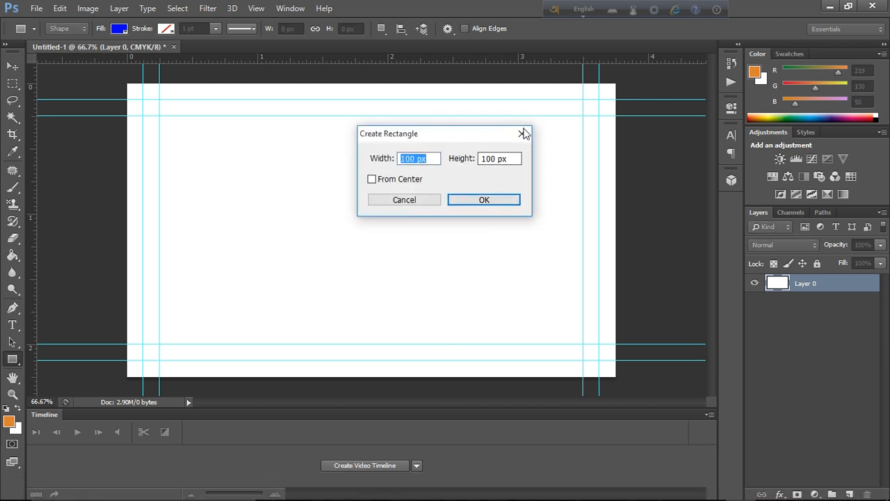
left_click(403, 203)
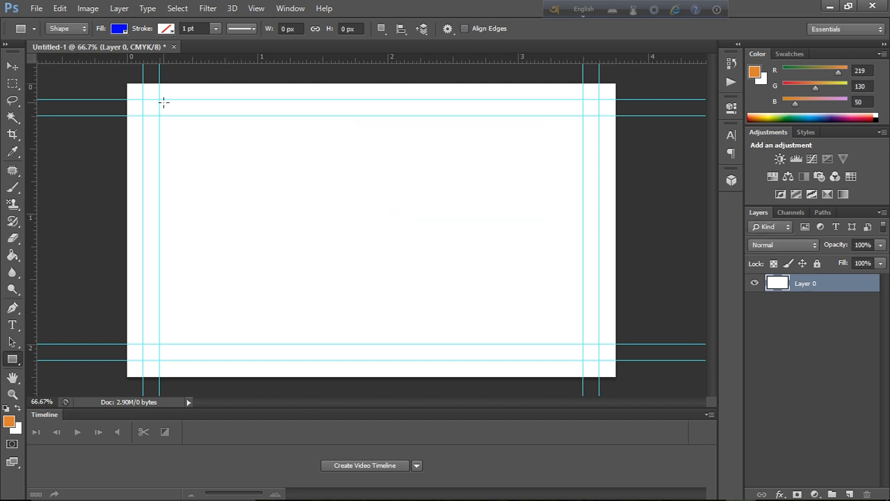
Step: Draw a blue rectangle of about 1127 by 683 px covering the whole canvas from corner to corner
right_click(18, 363)
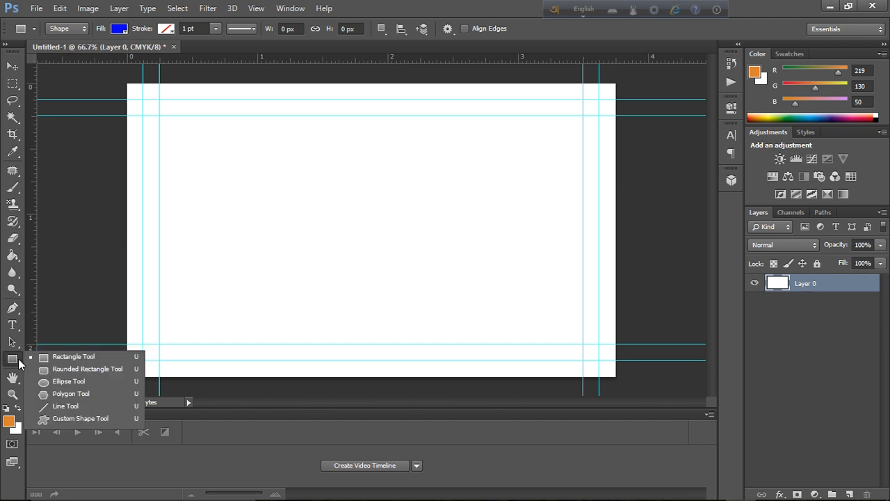
left_click(17, 362)
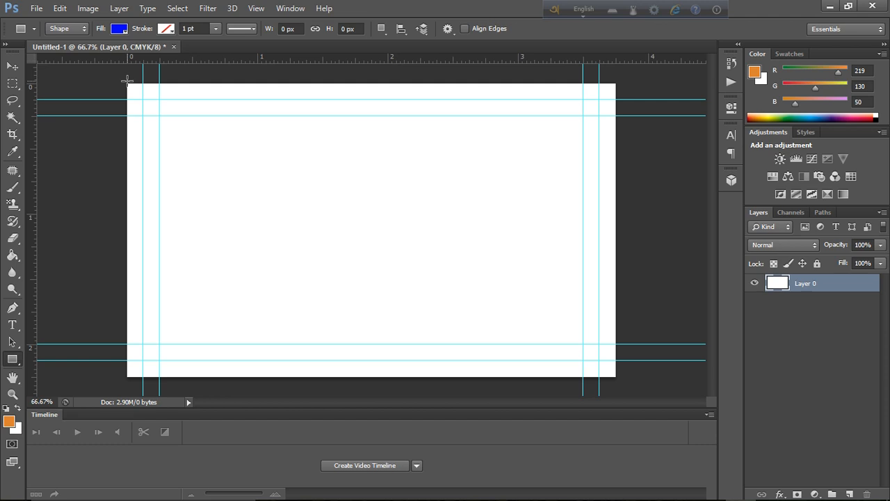
left_click_drag(128, 81, 615, 377)
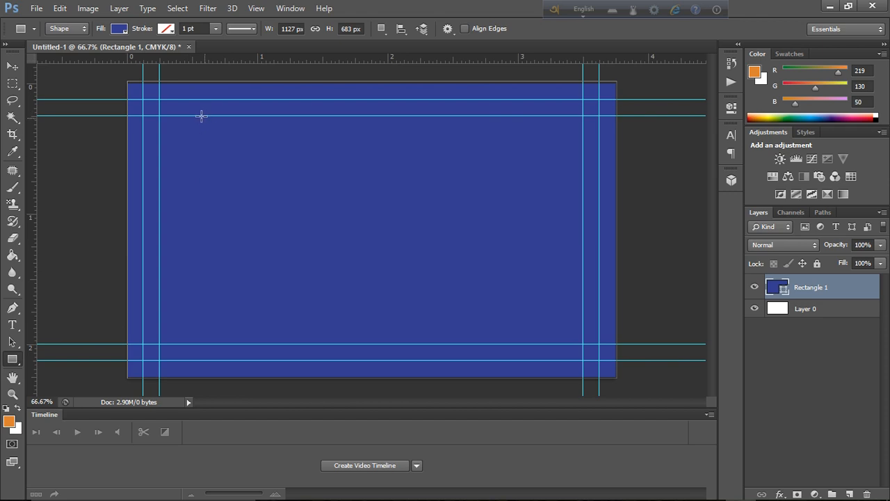
Step: Set the path operation for the blue rectangle to Exclude Overlapping Shapes
left_click(385, 32)
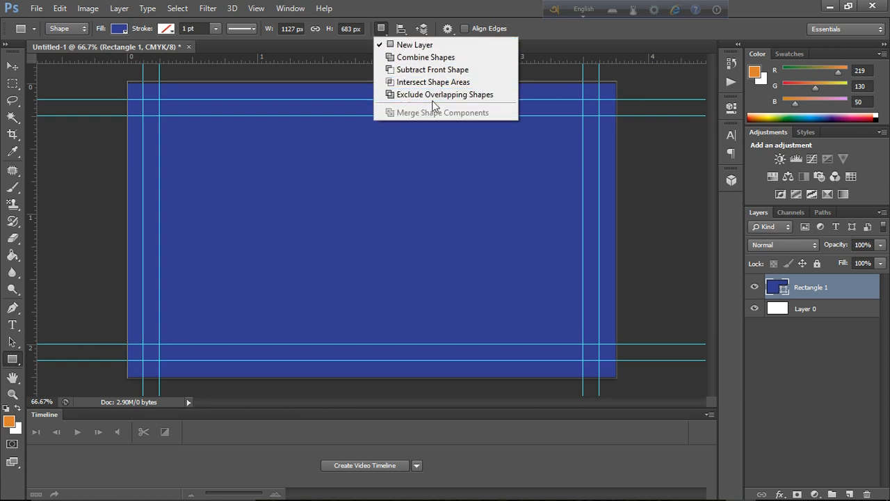
left_click(434, 97)
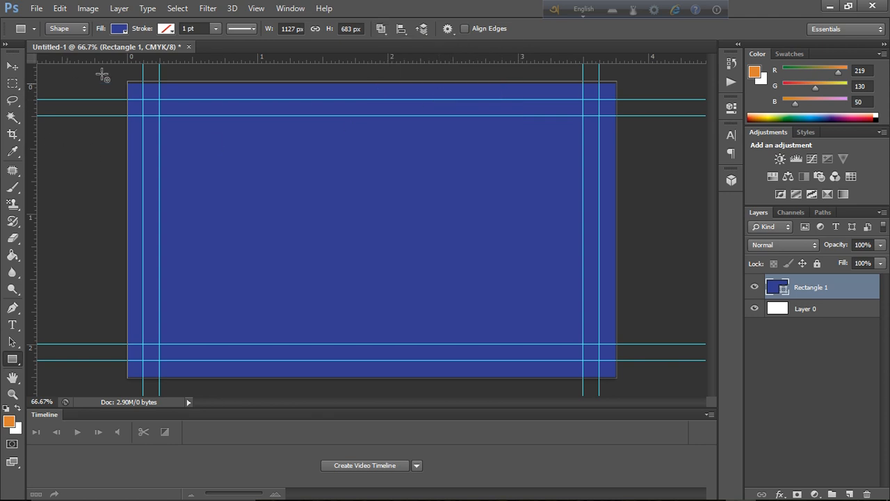
left_click(119, 29)
left_click(71, 91)
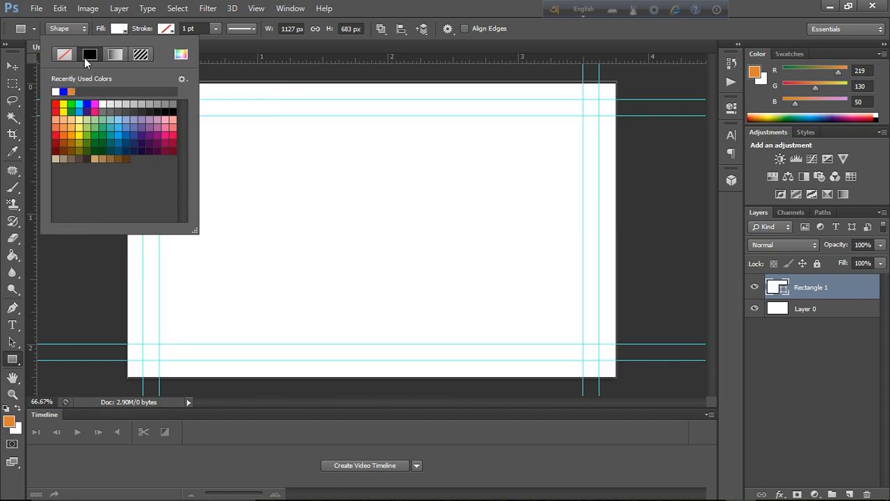
left_click(64, 91)
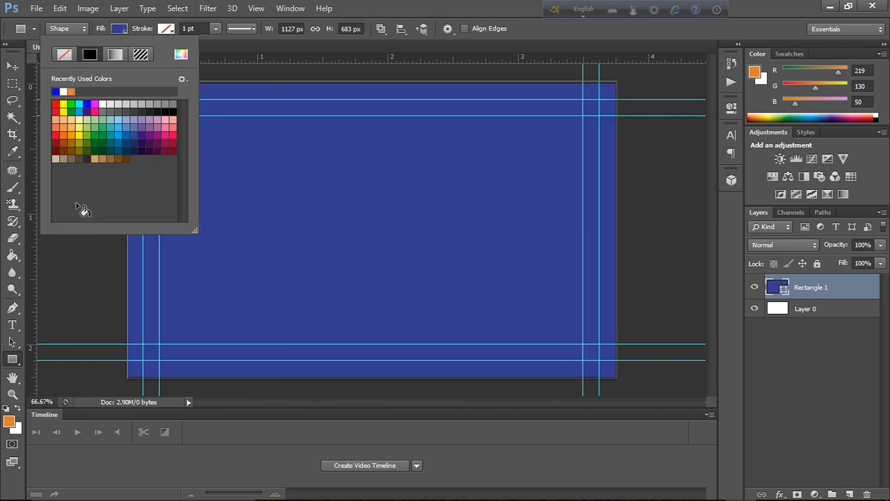
left_click(77, 246)
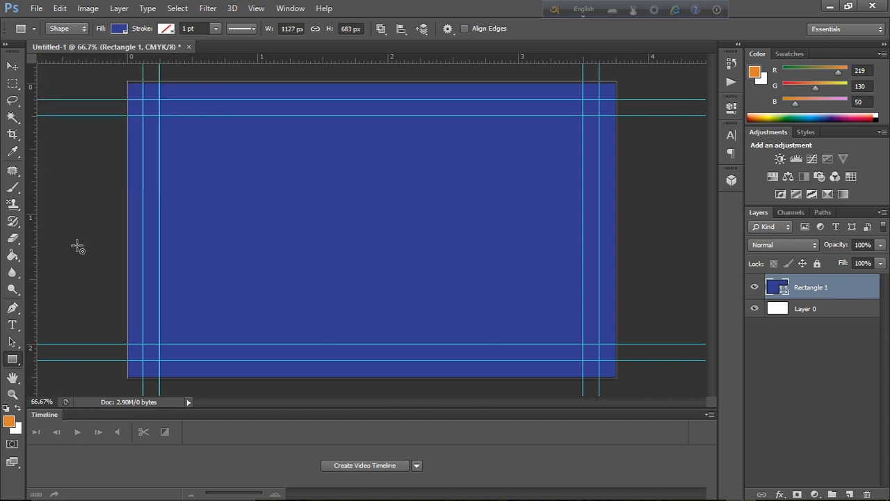
left_click(247, 251)
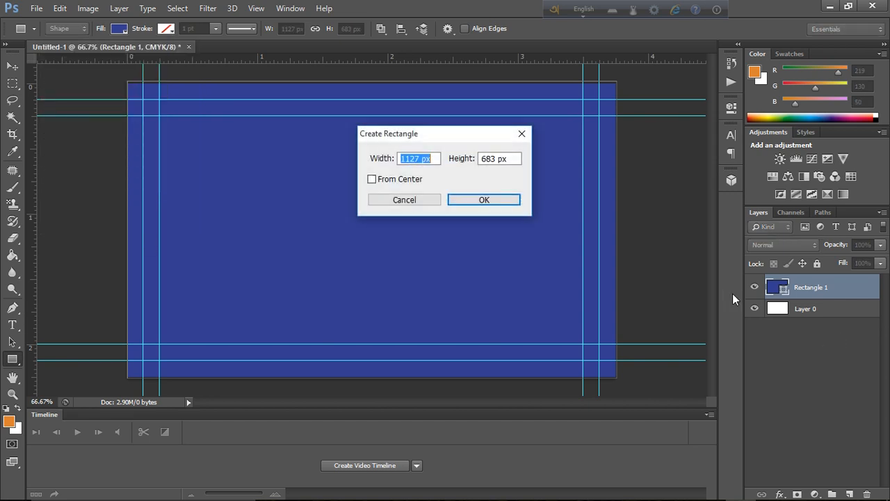
left_click(521, 134)
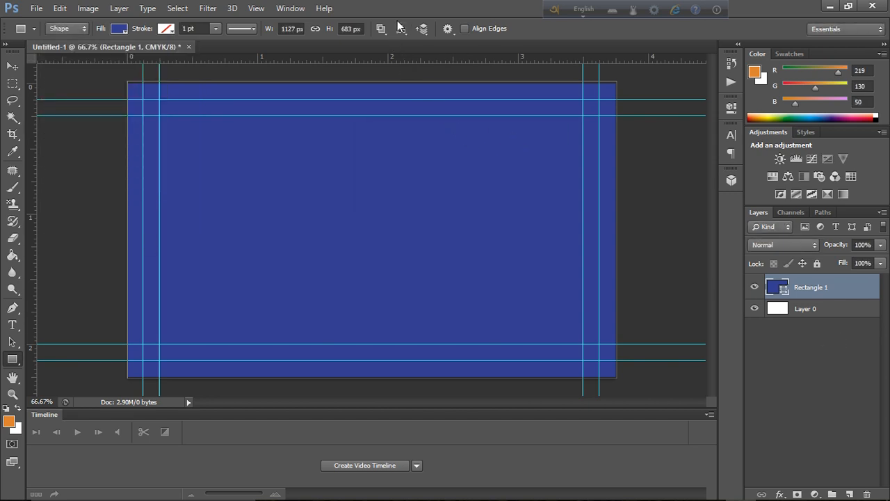
Step: Reselect the Rectangle 1 layer and choose Exclude Overlapping Shapes for adding another shape to it
left_click(807, 308)
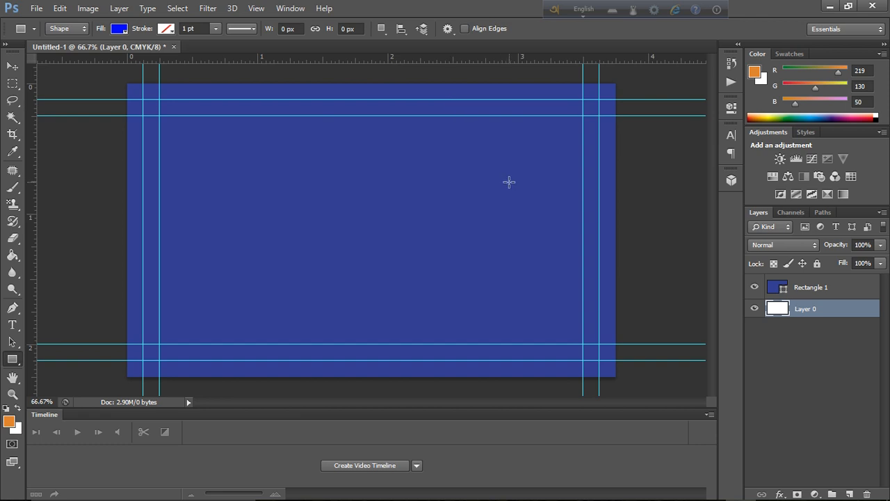
left_click(821, 289)
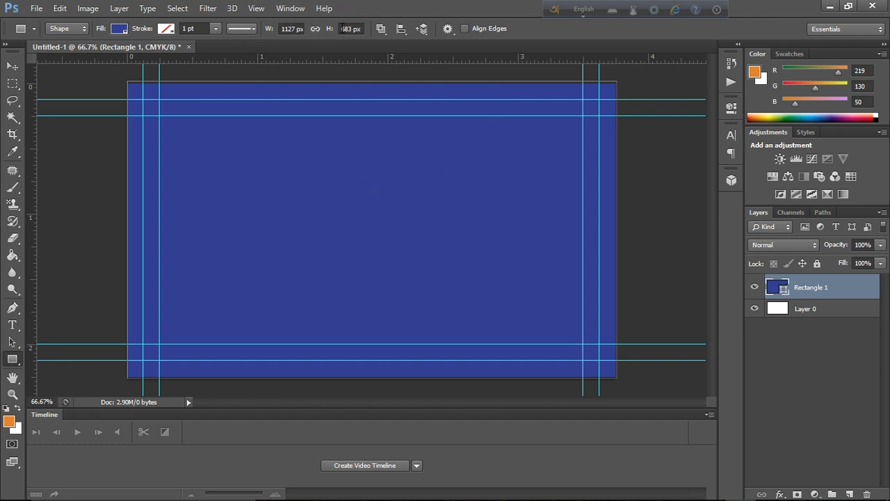
left_click(380, 29)
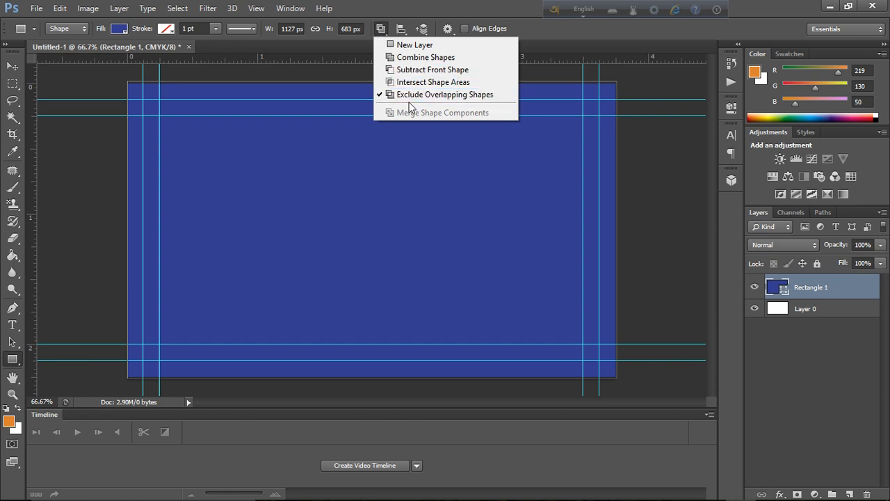
left_click(445, 94)
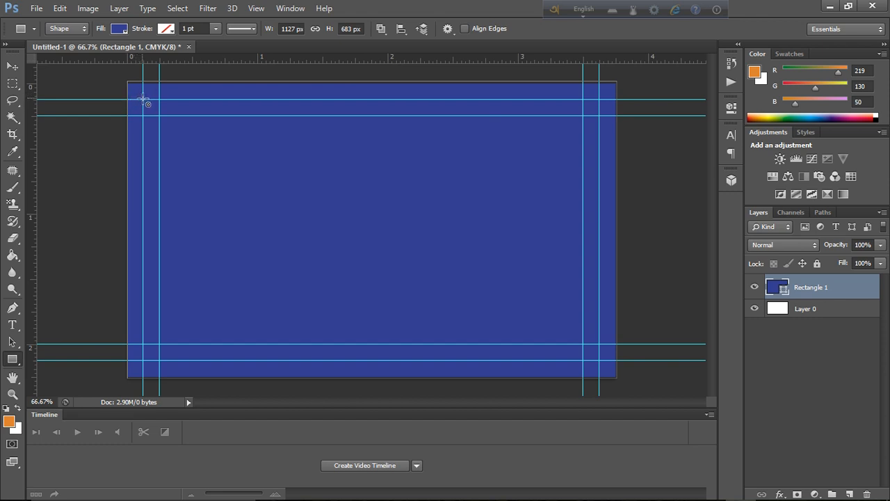
Step: Draw a second rectangle between the outermost guides to cut the blue shape into a border, and activate the Move tool
left_click_drag(143, 100, 598, 362)
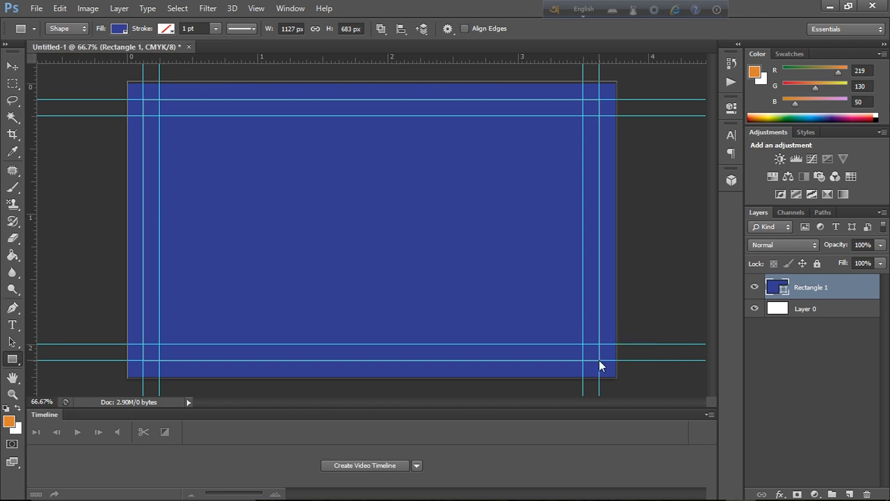
left_click(12, 66)
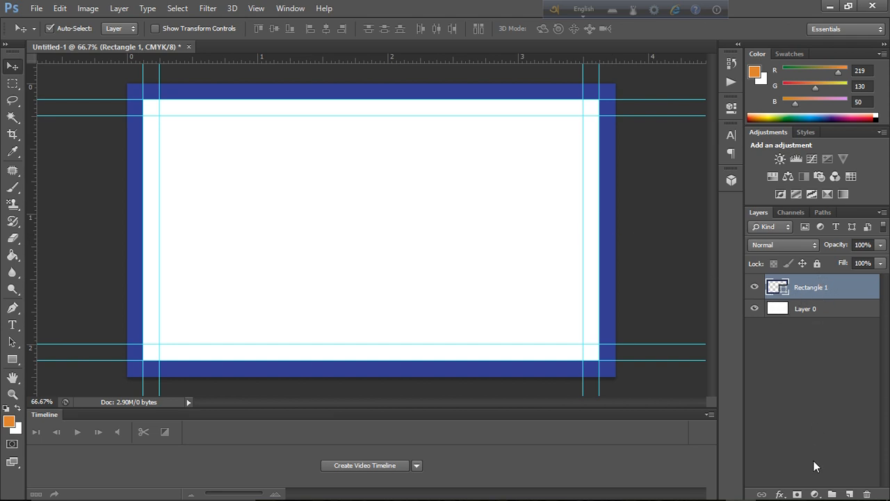
Step: Create a new layer group above the Rectangle 1 layer and name it Bleed
left_click(831, 494)
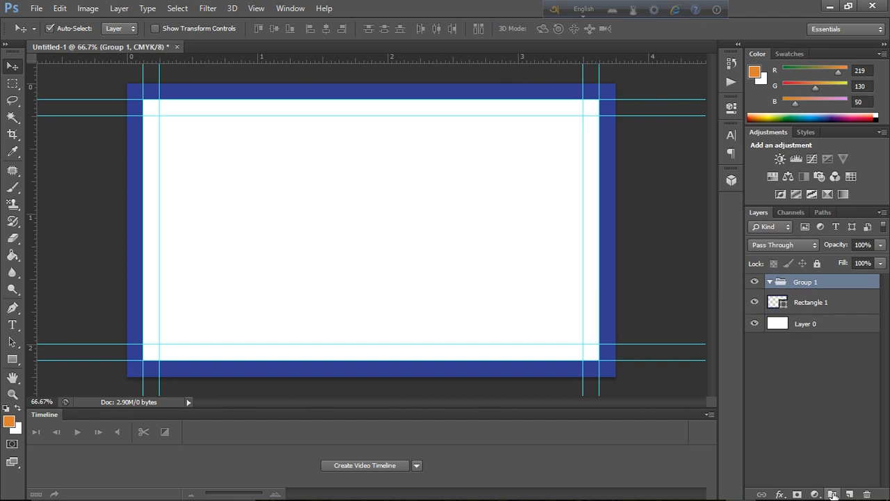
left_click(769, 282)
double_click(801, 283)
key("BackSpace")
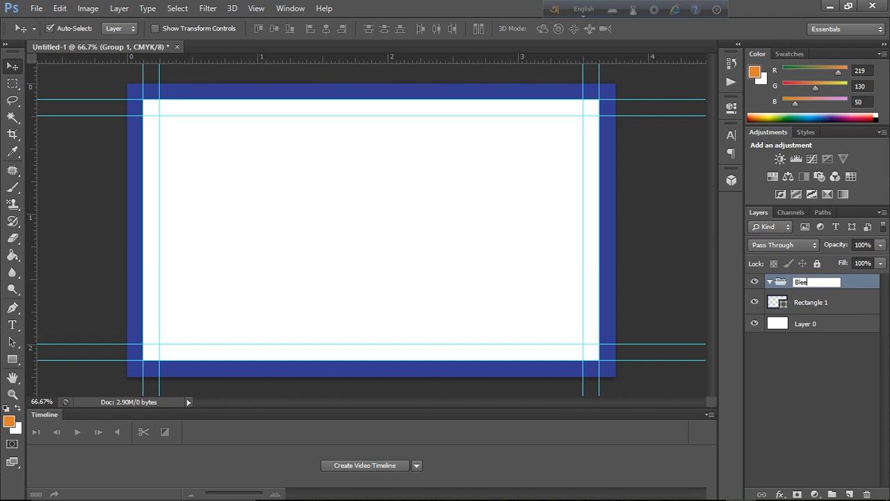
key("Return")
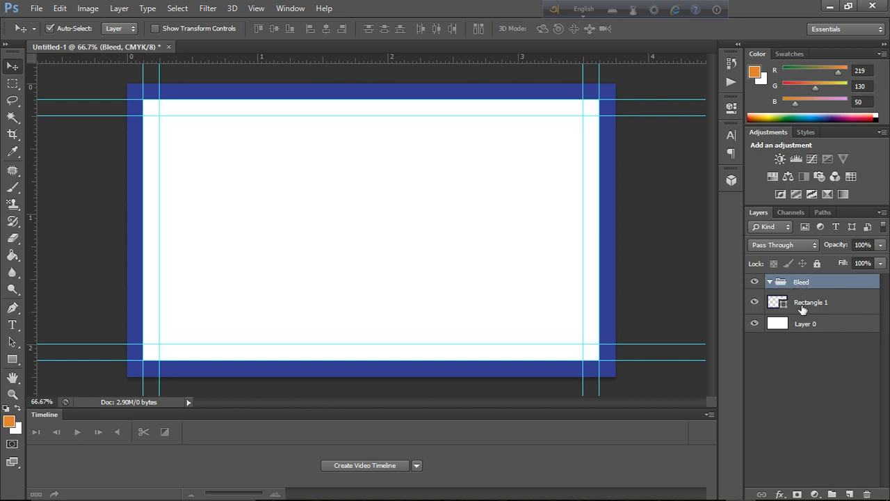
Step: Rename the Rectangle 1 shape layer as Bleed
left_click(804, 307)
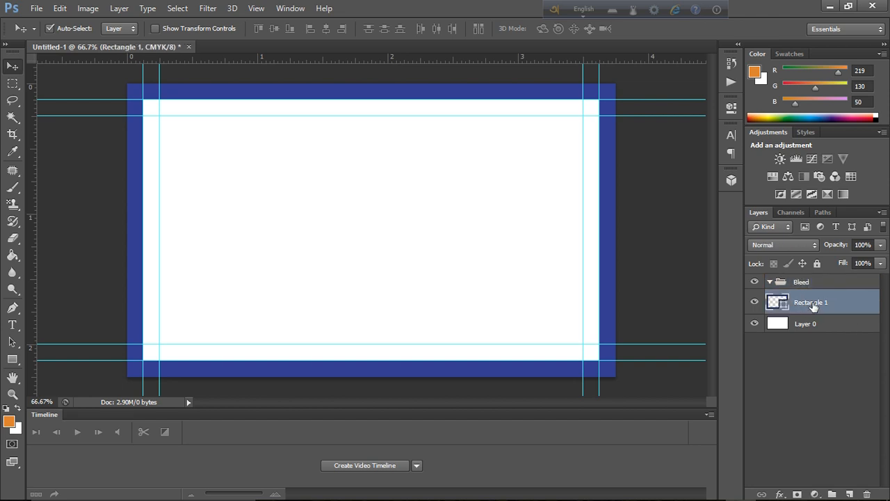
double_click(813, 304)
key("BackSpace")
type("Bleed")
key("Return")
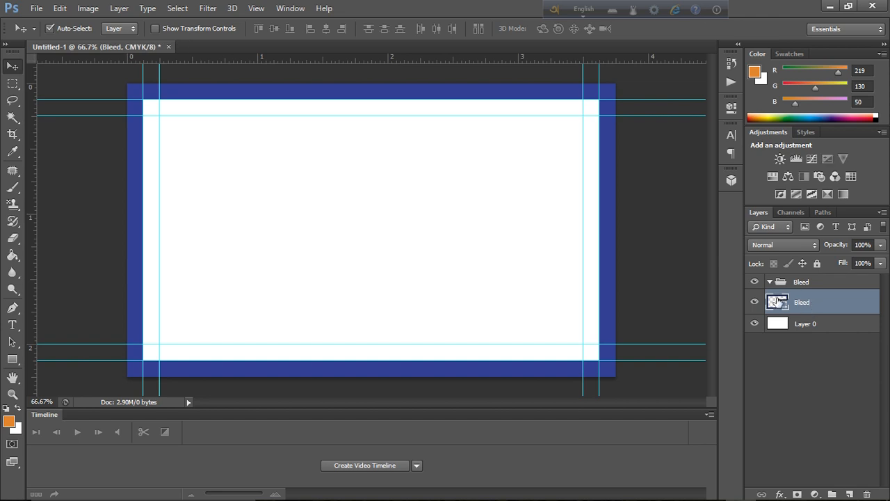
Step: Move the Bleed shape layer into the Bleed group and collapse the group
left_click(768, 281)
left_click_drag(798, 304, 804, 289)
left_click(770, 281)
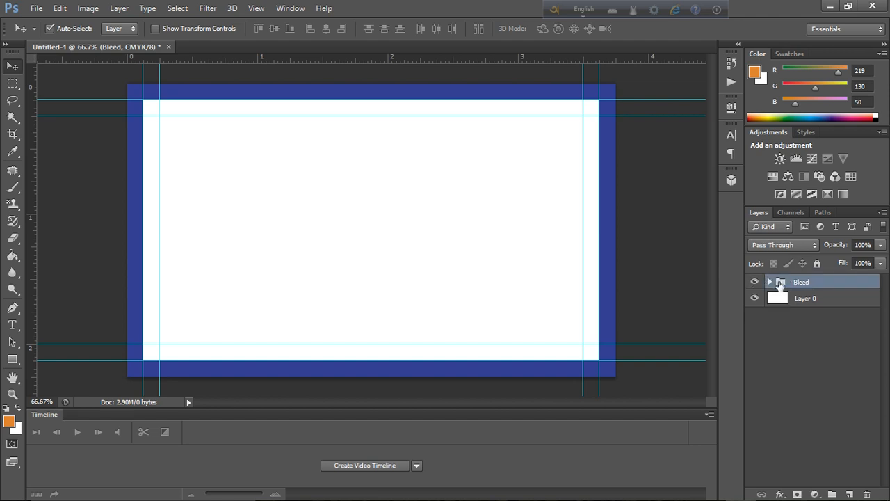
Step: Create another layer group, place it below the Bleed group and name it Backround
left_click(833, 494)
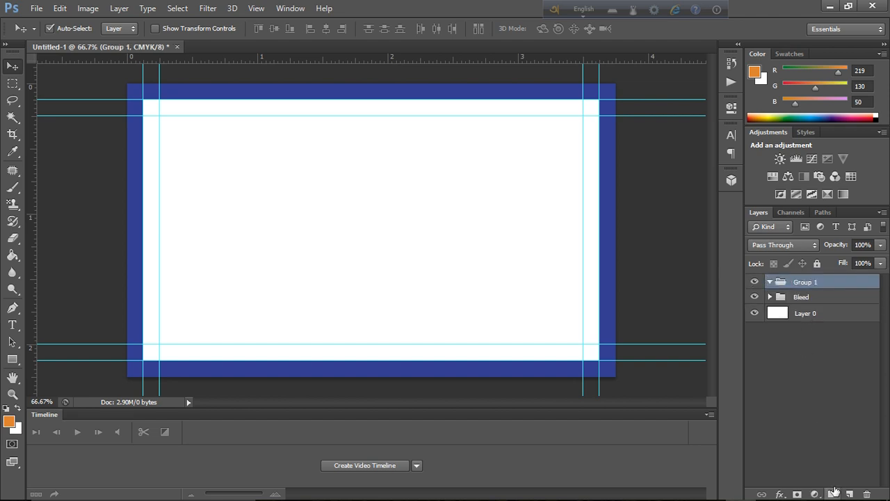
left_click_drag(803, 283, 815, 313)
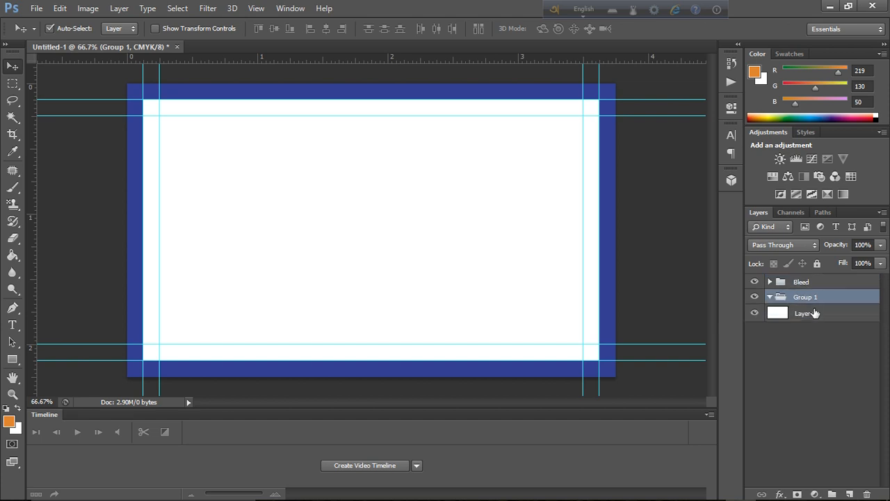
double_click(806, 297)
key("Return")
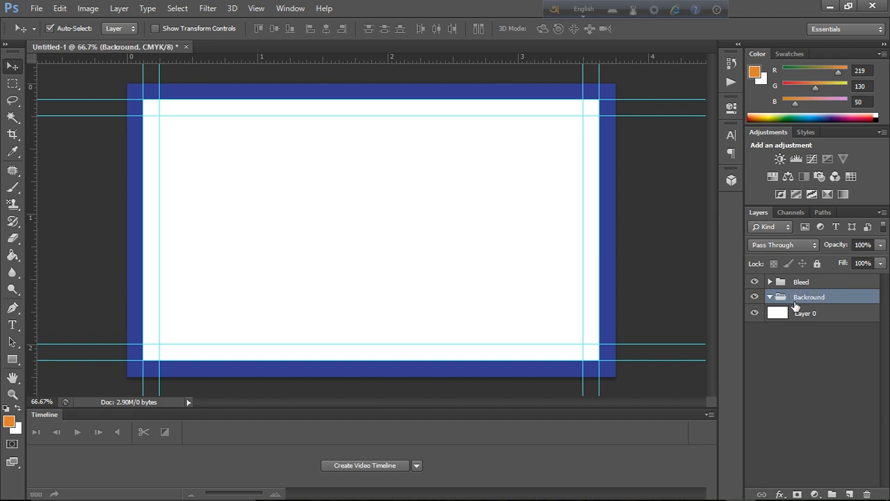
Step: Move Layer 0 into the Backround group, rename the layer Backround and collapse the group
left_click_drag(801, 312, 806, 298)
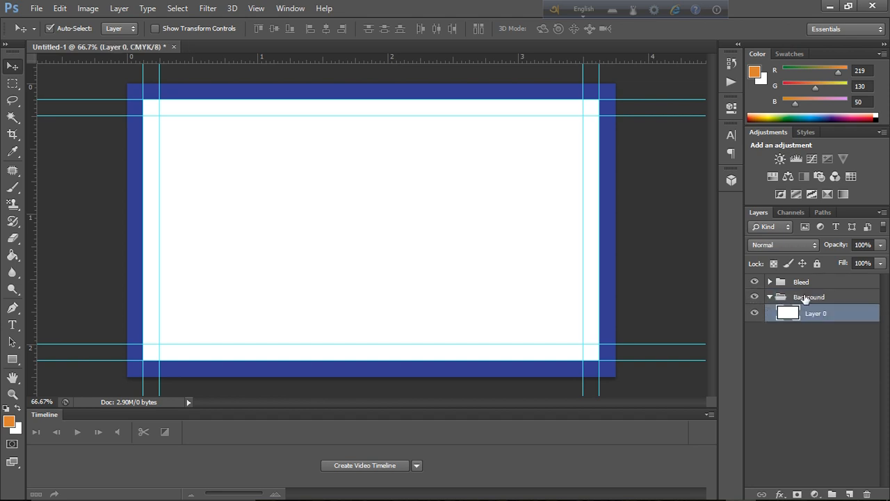
double_click(826, 314)
key("BackSpace")
key("Return")
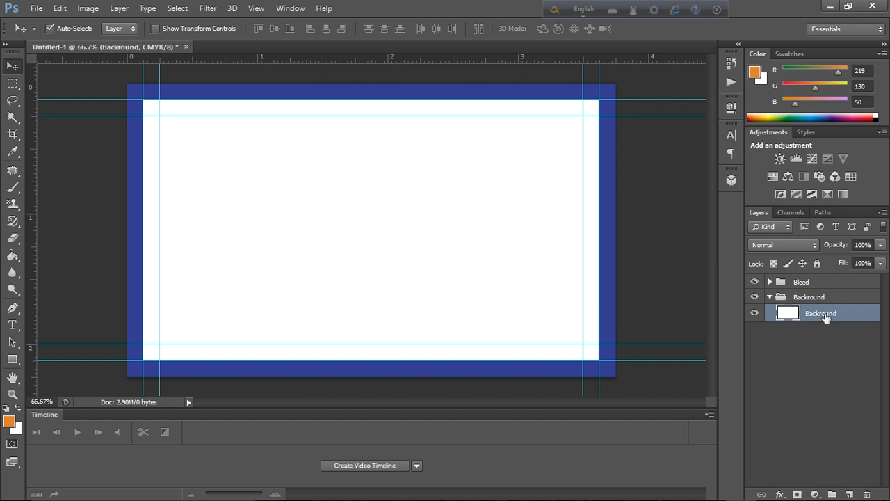
left_click(769, 298)
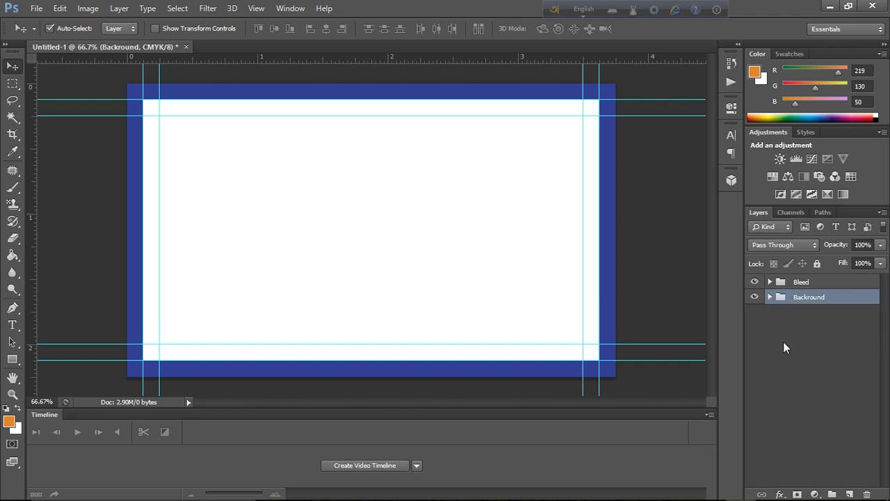
Step: Expand the Bleed group, hide and reshow its shape layer to check the border, and collapse the group
left_click(801, 283)
left_click(770, 282)
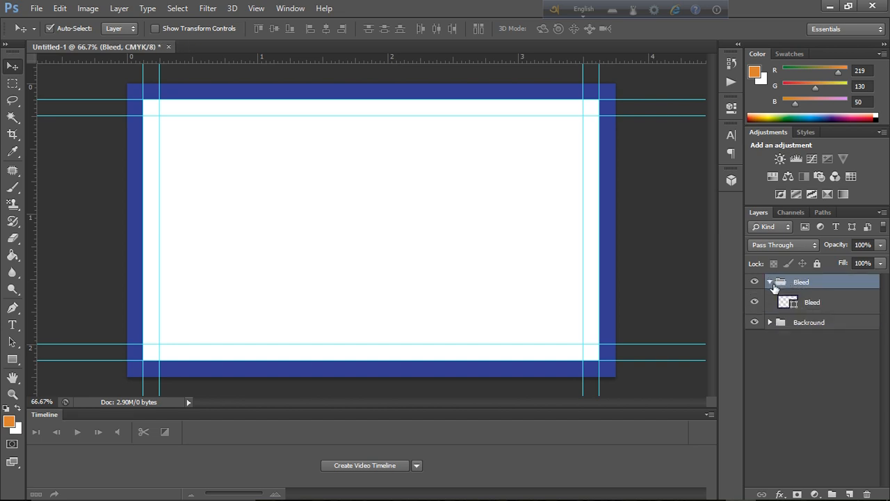
left_click(812, 304)
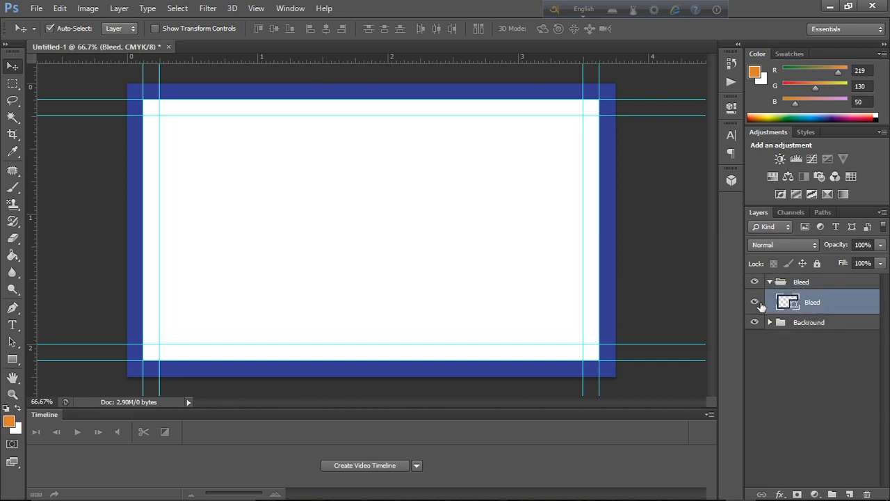
left_click(755, 303)
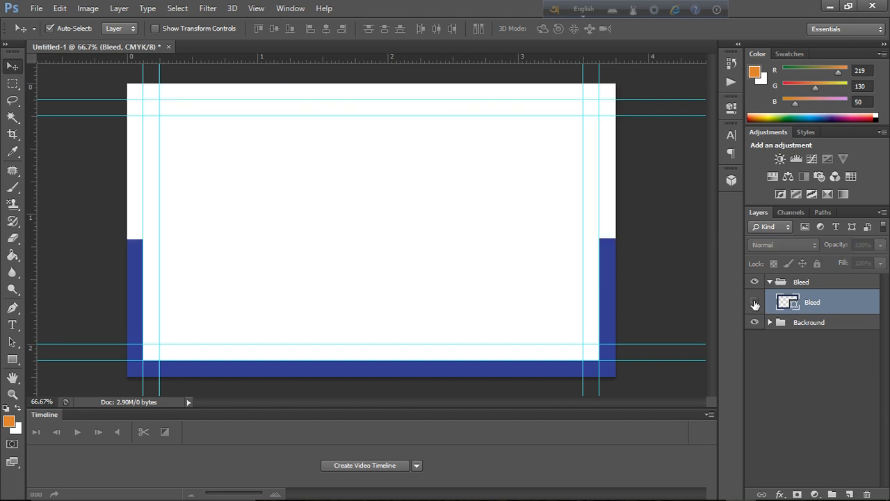
left_click(754, 303)
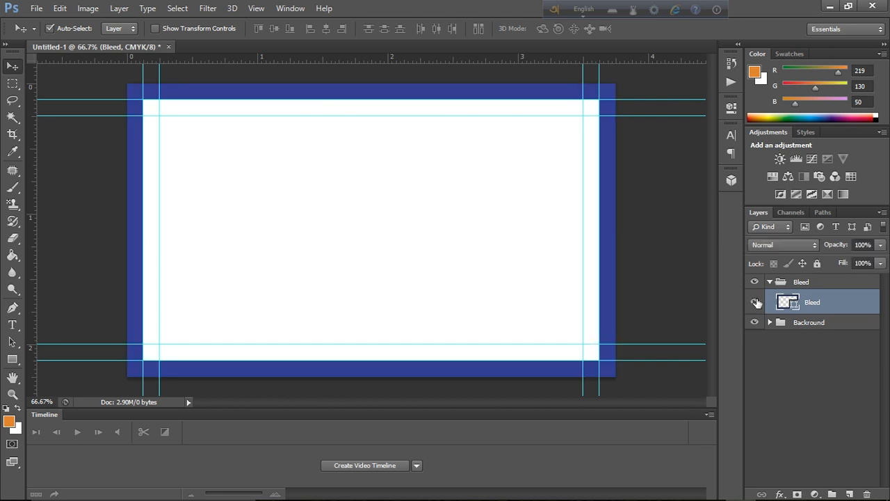
left_click(783, 284)
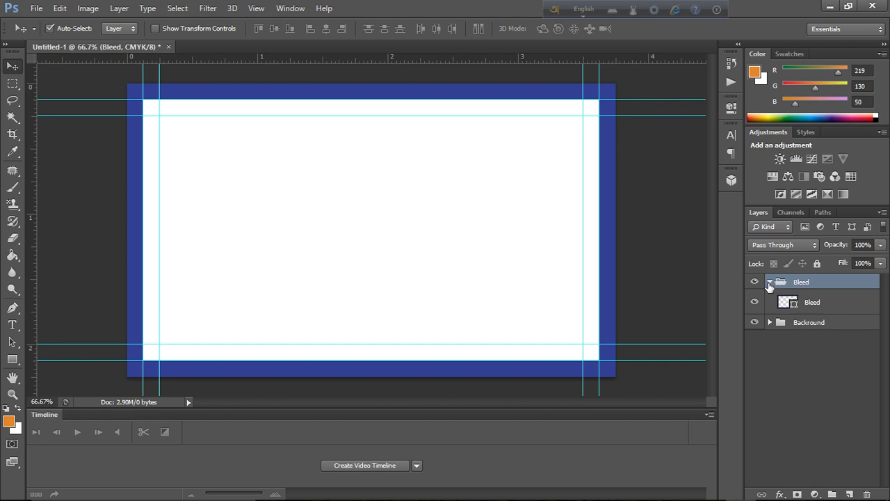
left_click(769, 282)
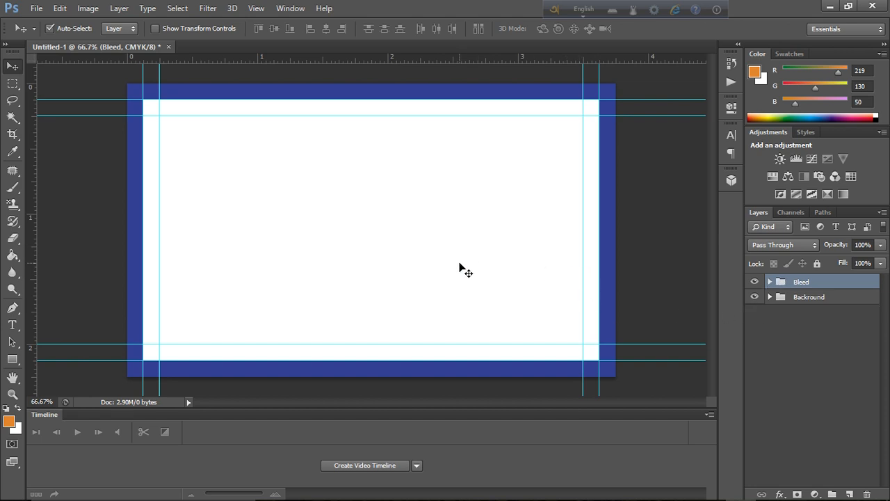
Step: Hide and reshow the Backround group to check its white fill, and select the Bleed group
left_click(779, 299)
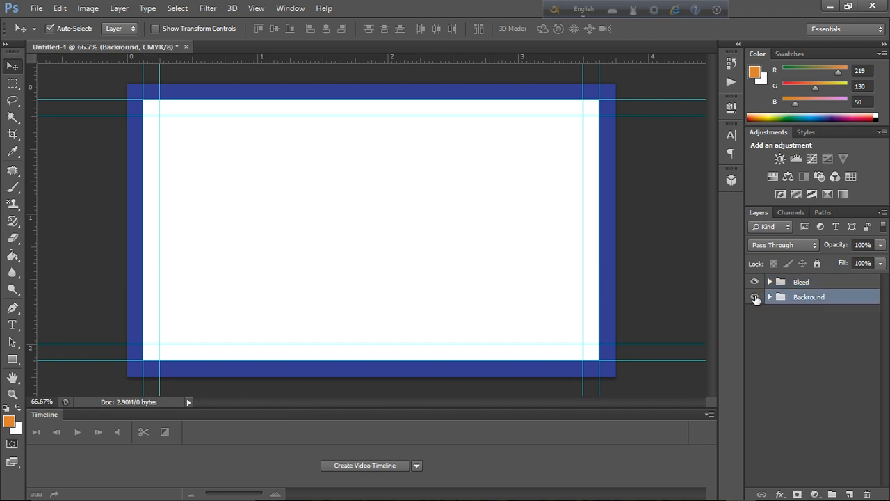
left_click(755, 298)
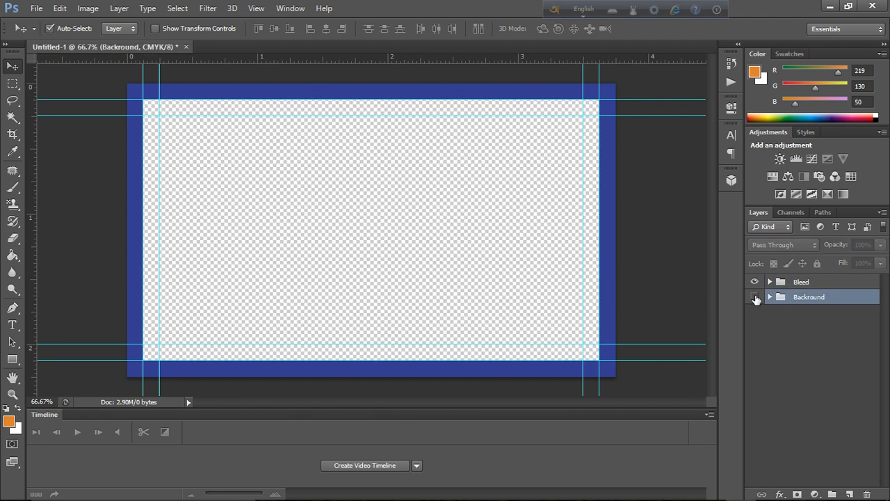
left_click(755, 298)
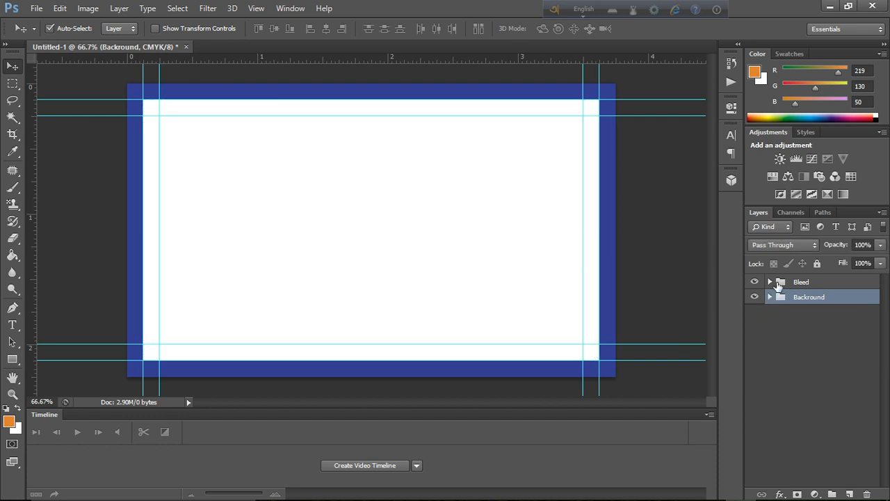
left_click(780, 285)
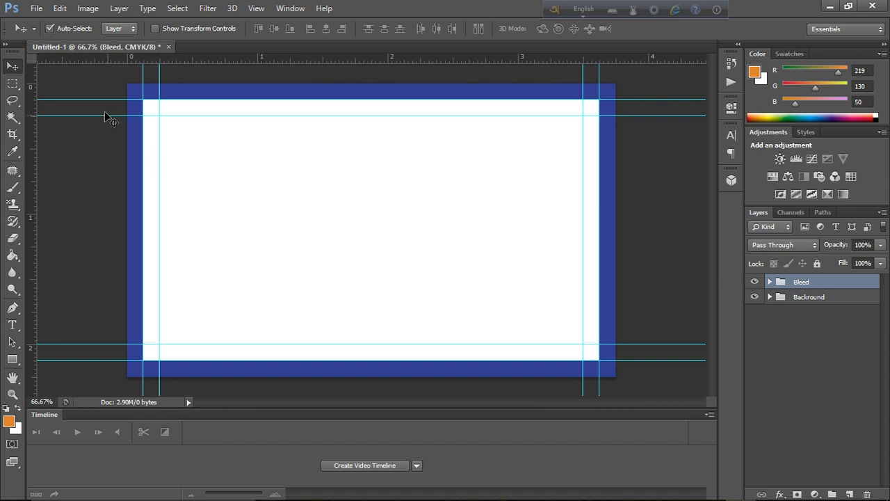
left_click(38, 10)
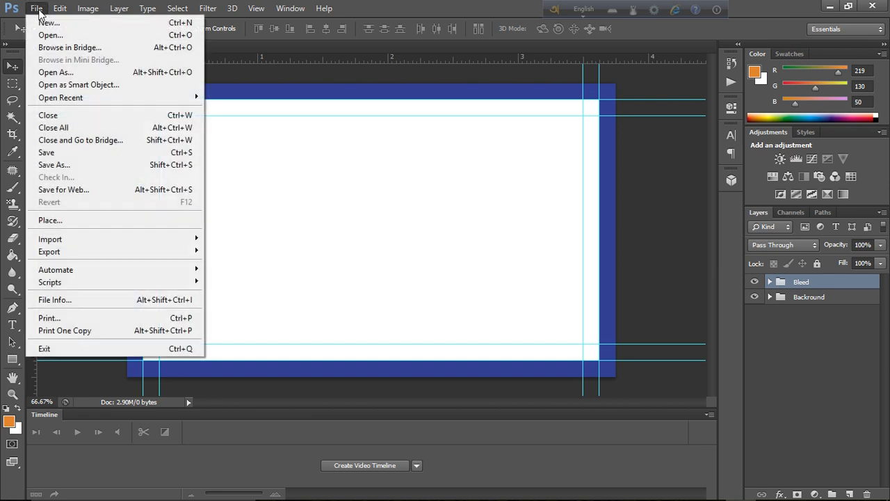
left_click(56, 166)
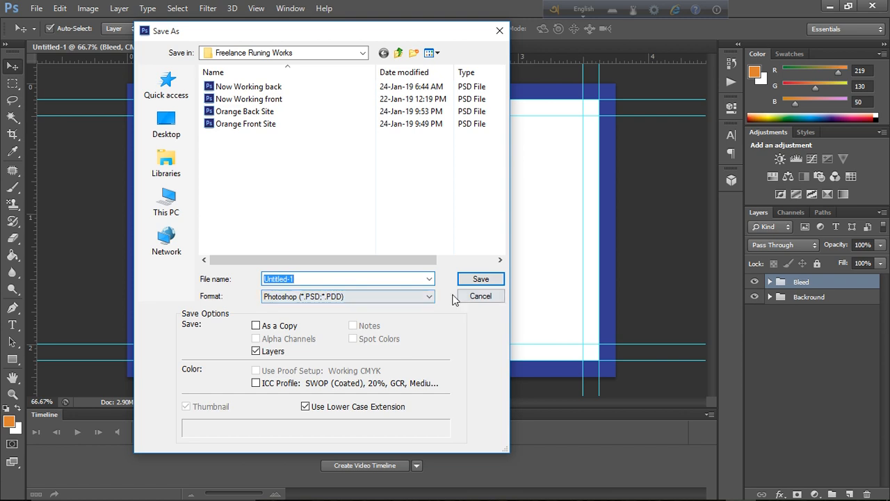
left_click(475, 296)
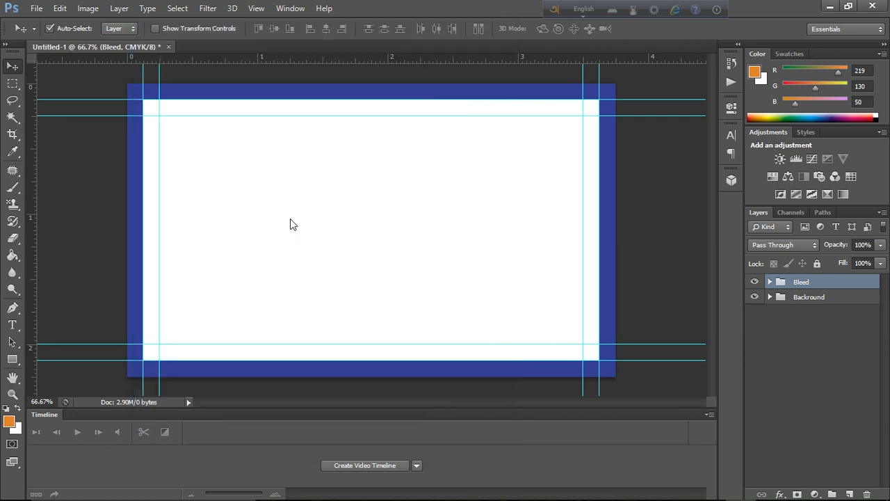
left_click(34, 9)
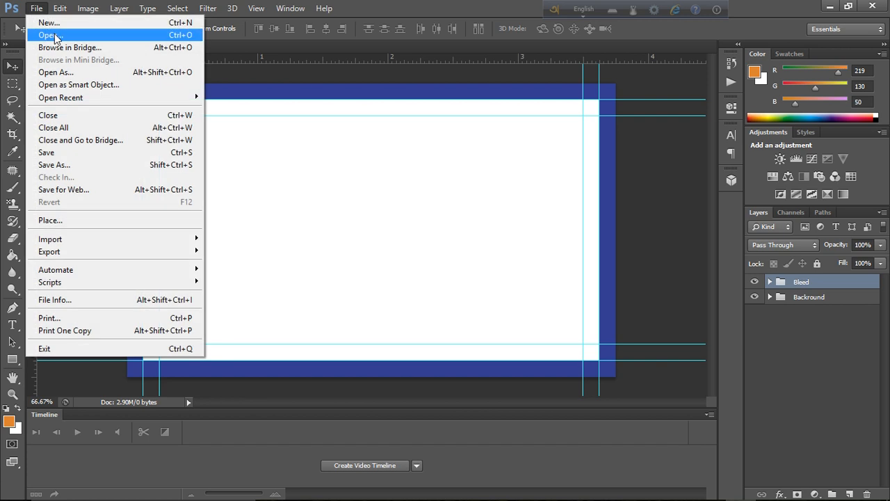
left_click(273, 167)
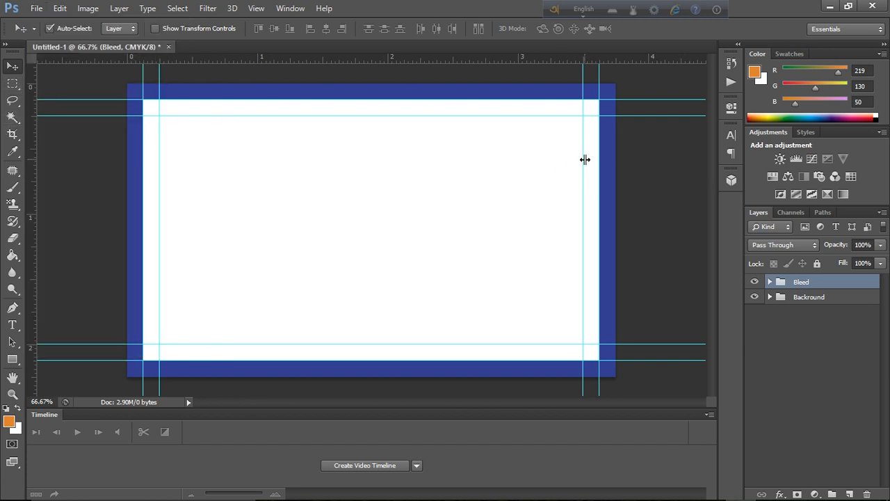
Step: Quit Photoshop without saving the document and refresh the Windows desktop
left_click(872, 6)
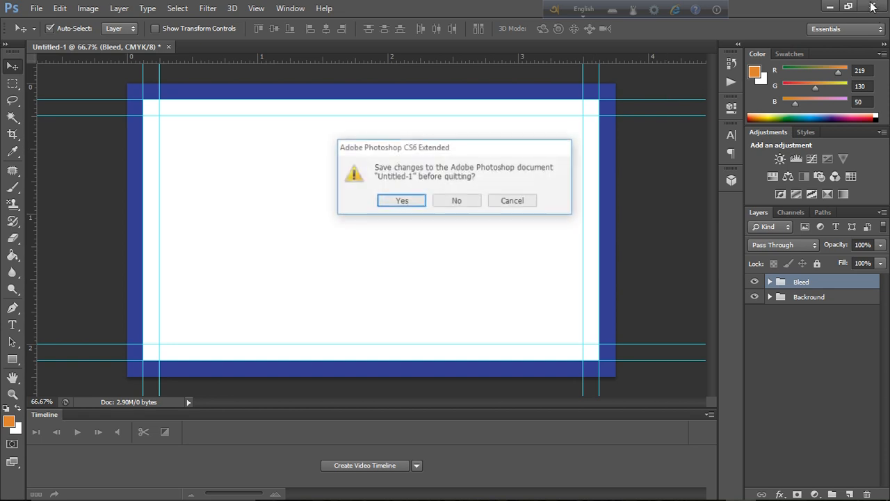
left_click(464, 201)
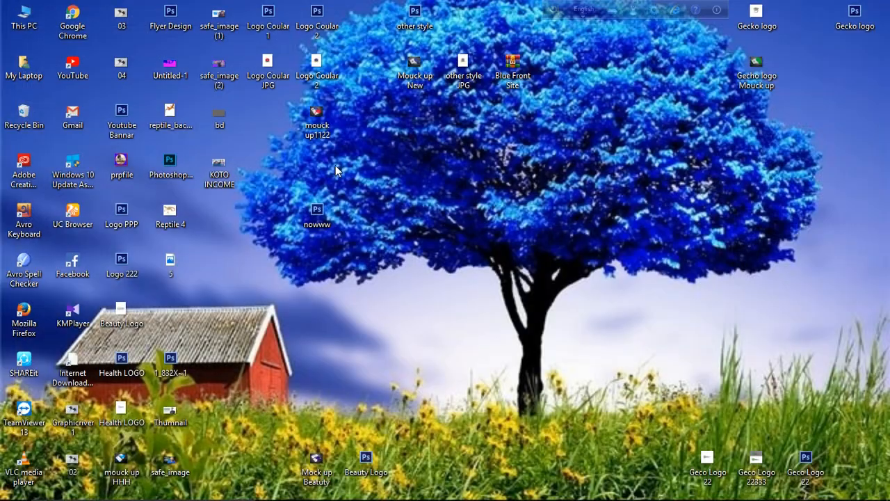
right_click(342, 163)
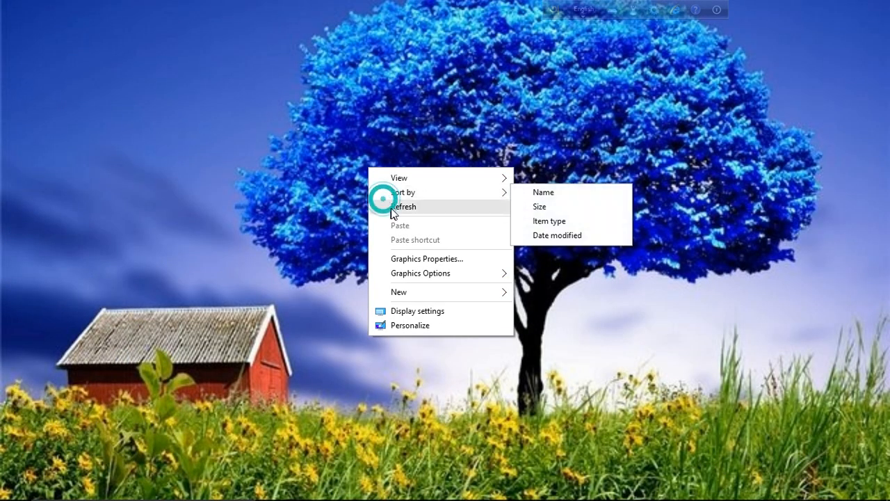
left_click(391, 207)
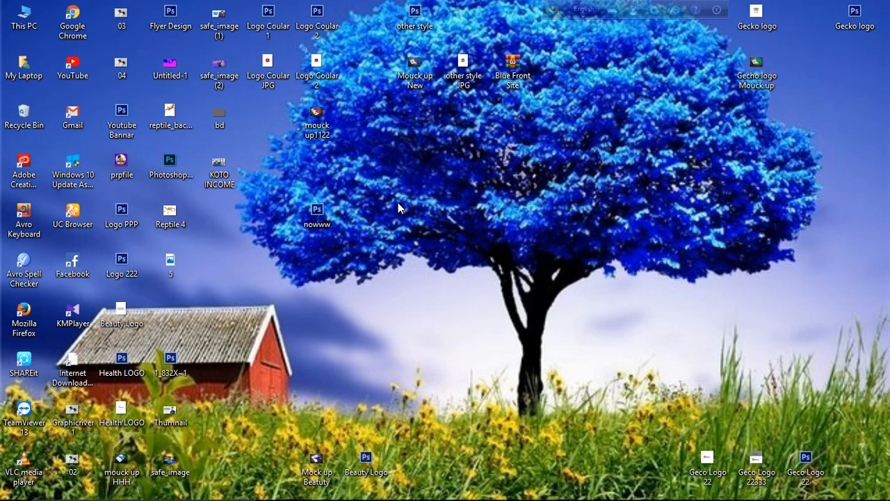